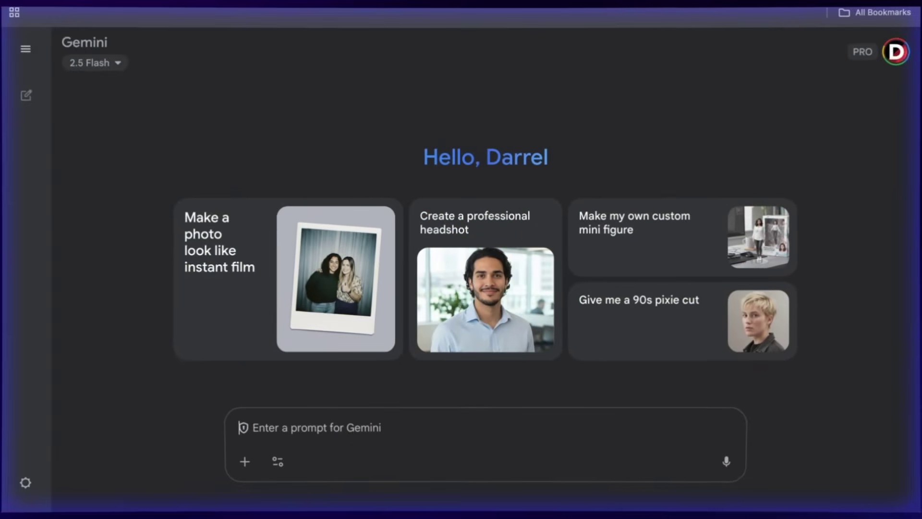
Open the Tools list on Gemini's empty new-chat start page
{"action": "left_click", "coordinate": [276, 459]}
Generate a futuristic AI-interface portrait with holographic data streams using Create images
{"action": "left_click", "coordinate": [339, 362]}
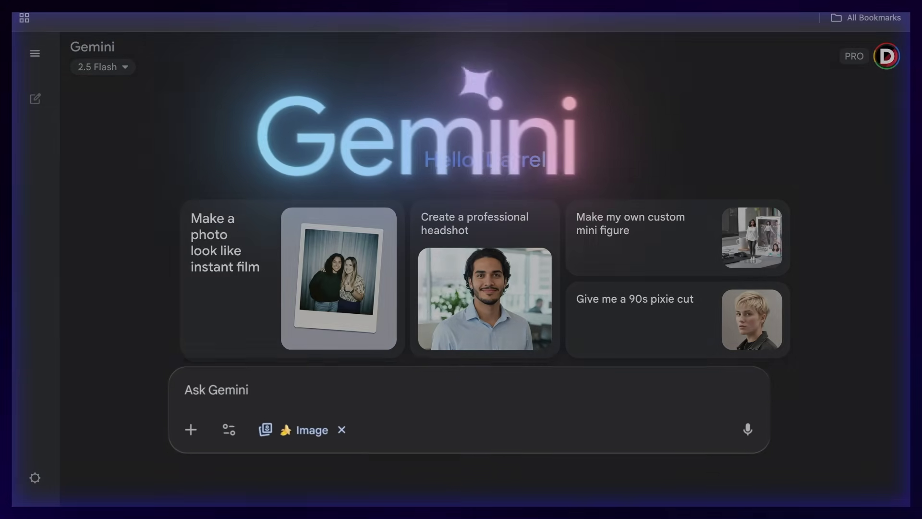
{"action": "type", "text": "A professional, futuristic portrait of an AI interface emerging from a holographic display, surrounded by flowing data streams and soft neon lights. The scene suggests harmony between technology and creativity — ultra-detailed, photorealistic, storytelling composition."}
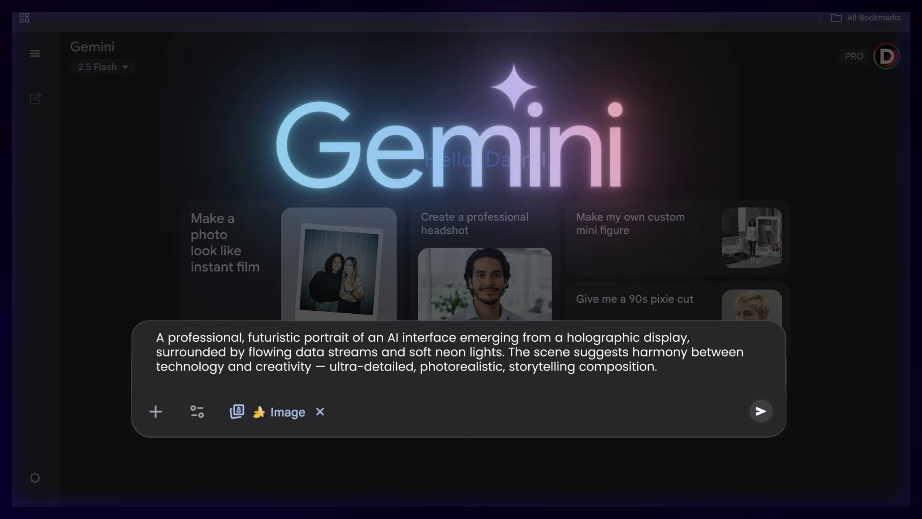
{"action": "key", "text": "Return"}
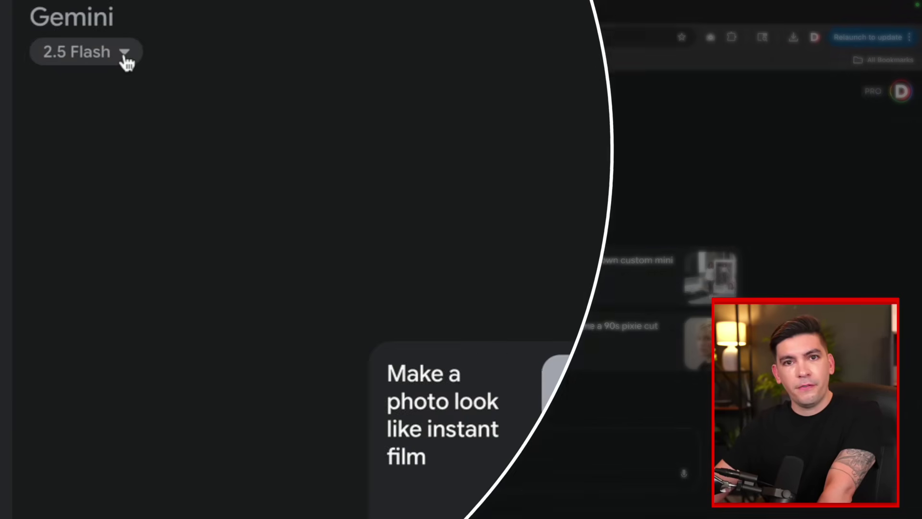
Check the available models, then enable the Create images tool on 2.5 Flash
{"action": "left_click", "coordinate": [99, 102]}
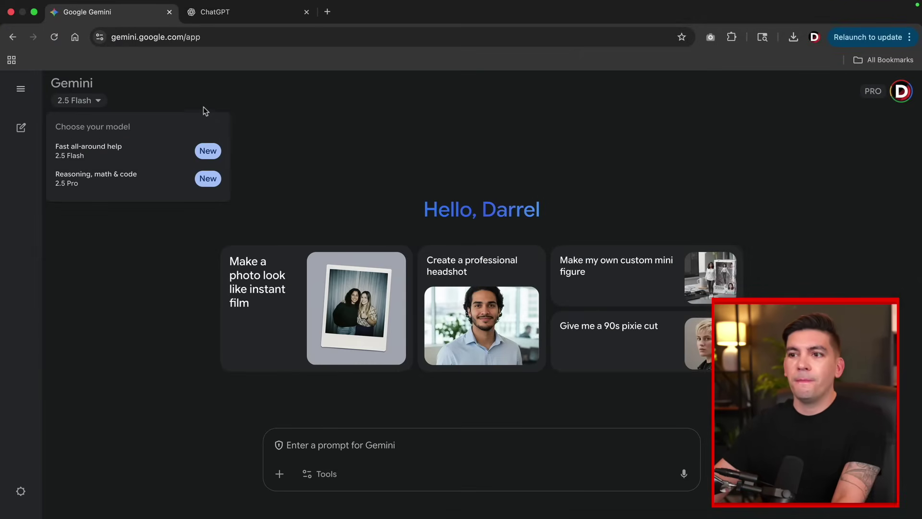
{"action": "left_click", "coordinate": [205, 99]}
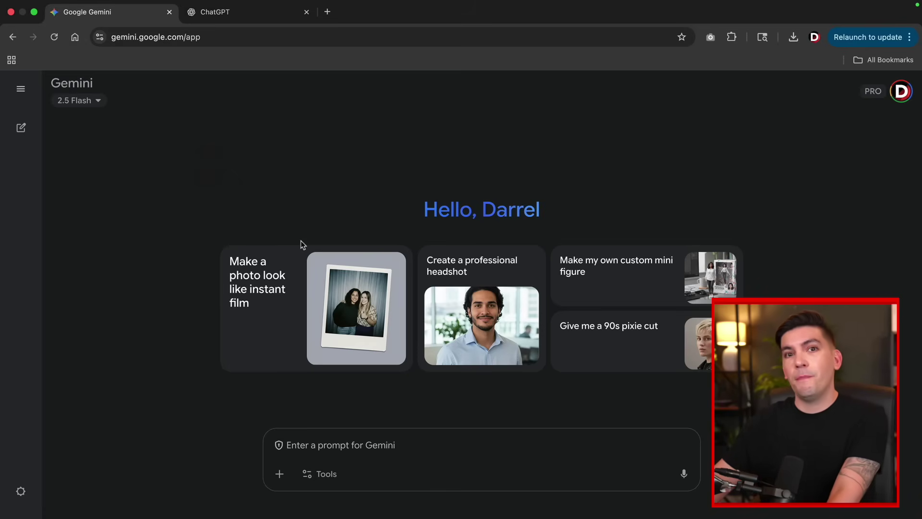
{"action": "left_click", "coordinate": [329, 479]}
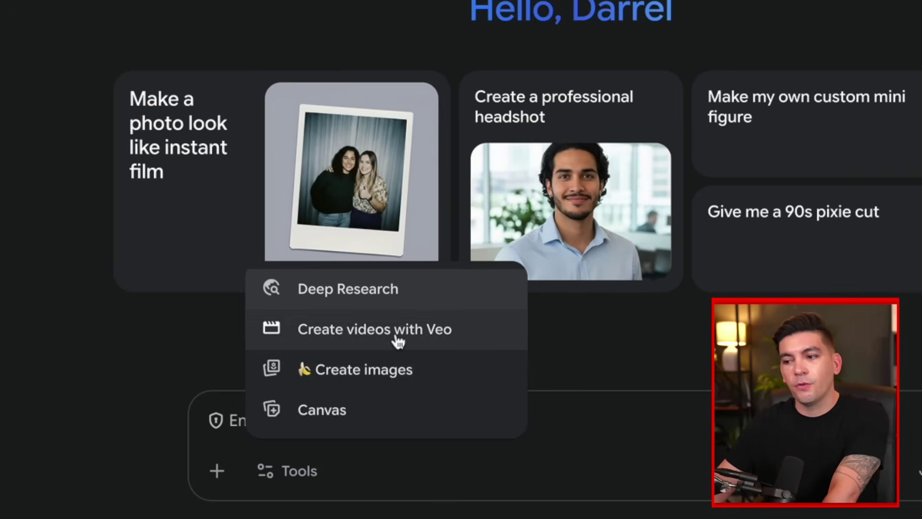
{"action": "left_click", "coordinate": [391, 374]}
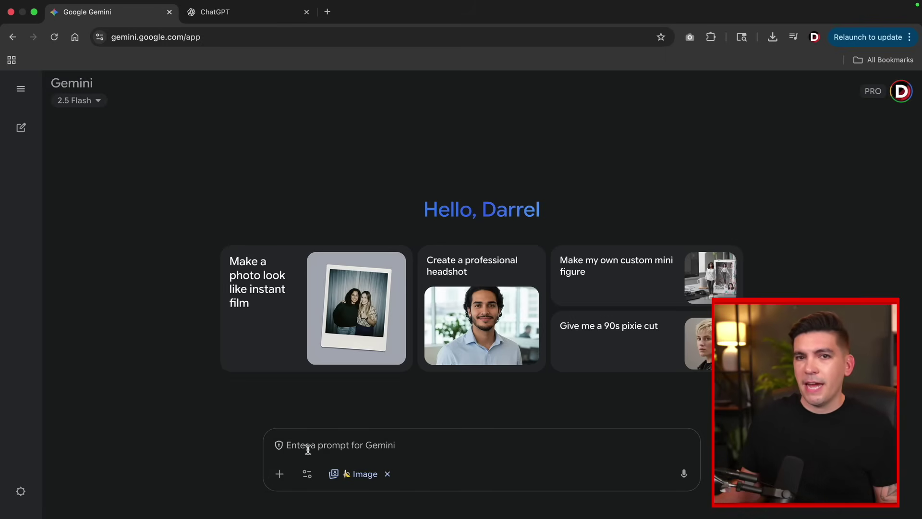
Request an image of Donald Trump and President Putin having beer in Thailand
{"action": "type", "text": "Create me image of donald trump and president putin having a glass of beer in thailand"}
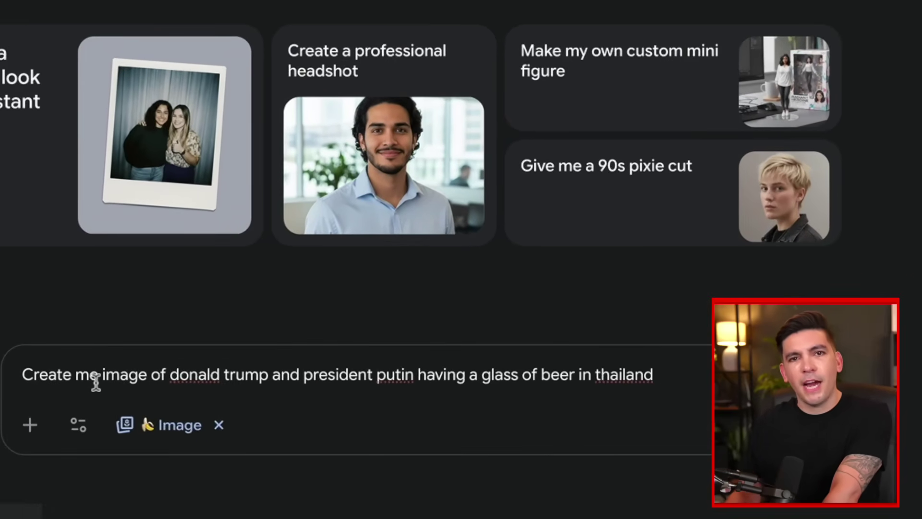
{"action": "key", "text": "Return"}
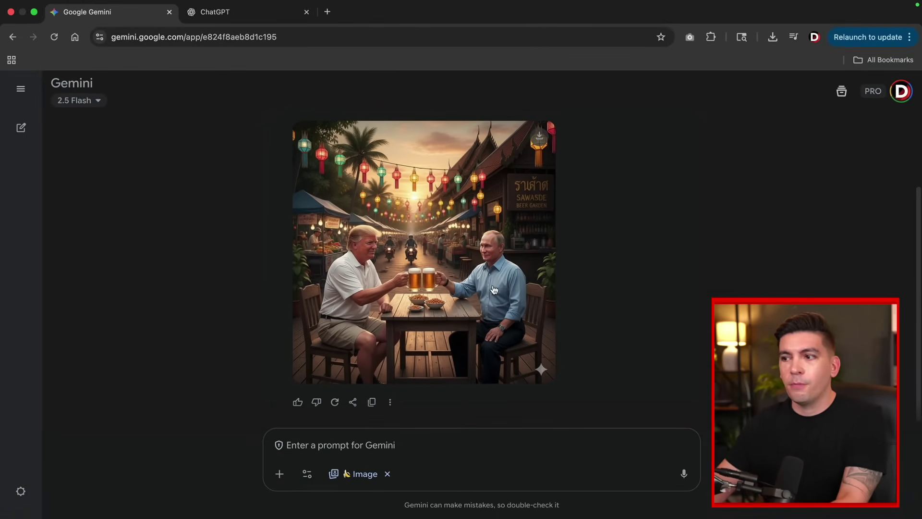
Move the scene to a Thai beach at sunset and enlarge the new image
{"action": "type", "text": "have them drinking on the beach in thailand at sunset"}
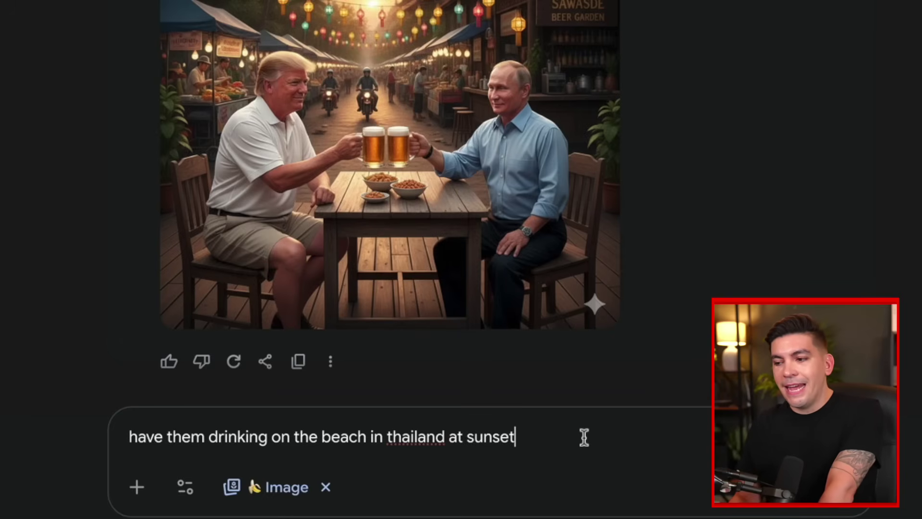
{"action": "key", "text": "Return"}
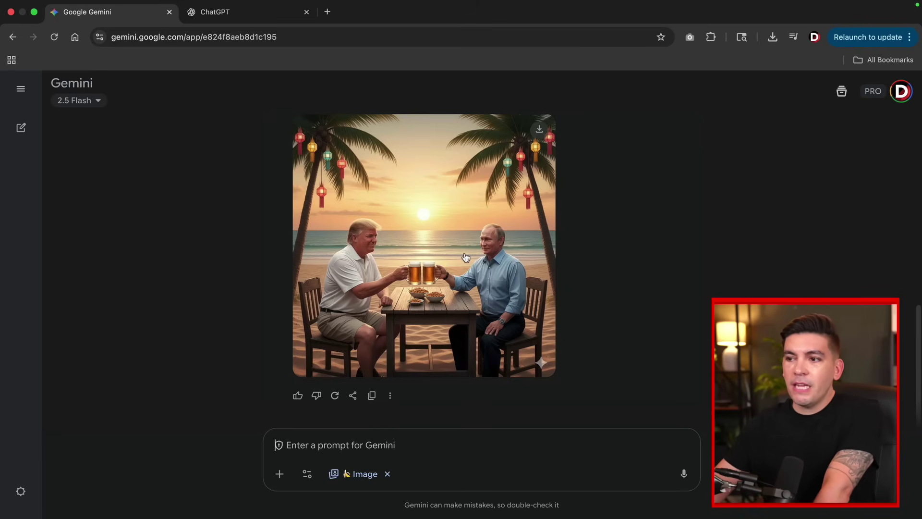
{"action": "scroll", "coordinate": [465, 258], "scroll_direction": "up", "scroll_amount": 9}
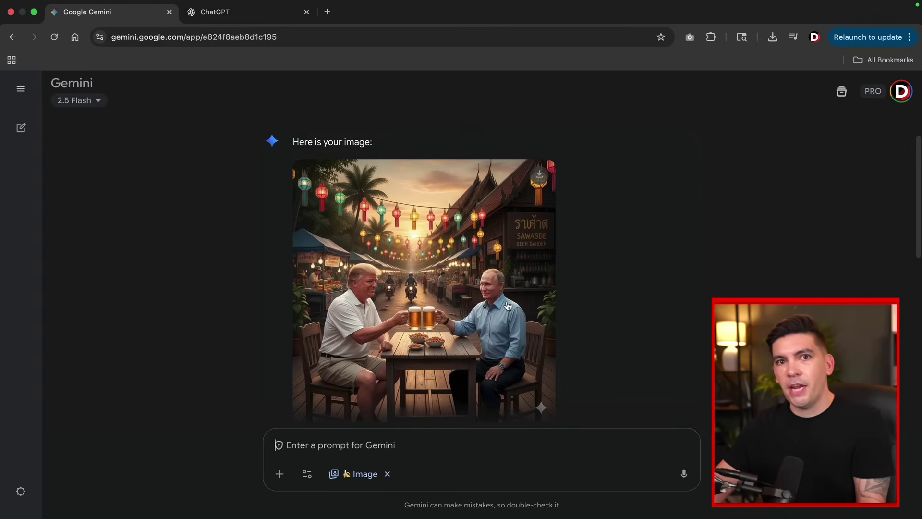
{"action": "scroll", "coordinate": [508, 306], "scroll_direction": "down", "scroll_amount": 10}
{"action": "scroll", "coordinate": [441, 272], "scroll_direction": "up", "scroll_amount": 1}
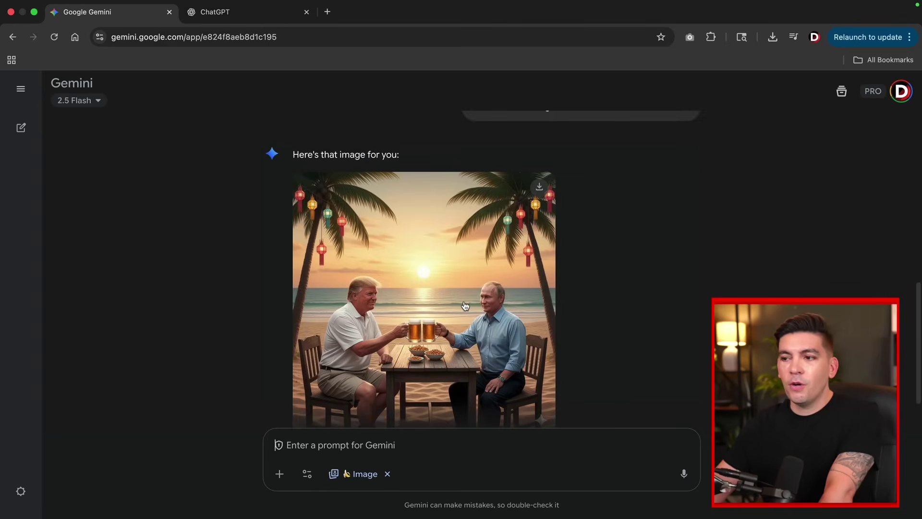
{"action": "scroll", "coordinate": [442, 272], "scroll_direction": "down", "scroll_amount": 1}
{"action": "left_click", "coordinate": [464, 278]}
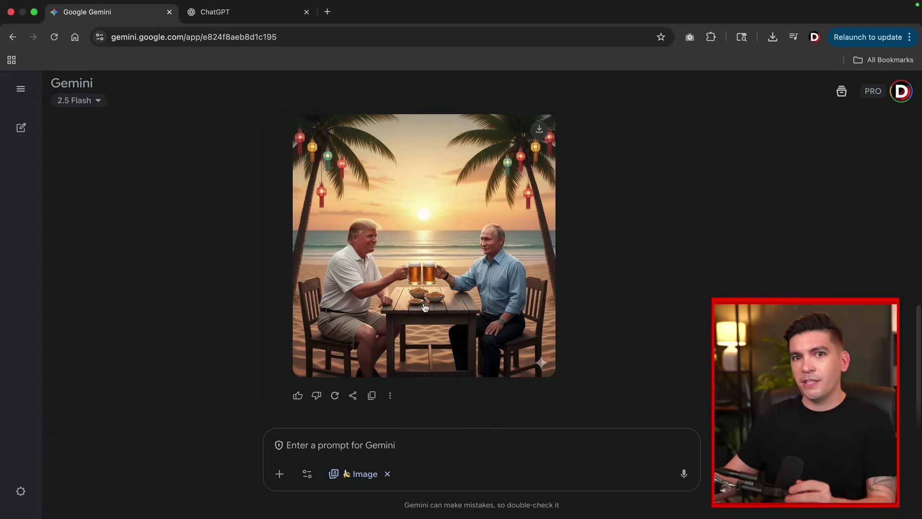
Upload your portrait photo and ask to be added drinking beer at the table
{"action": "left_click", "coordinate": [283, 478]}
{"action": "left_click", "coordinate": [329, 391]}
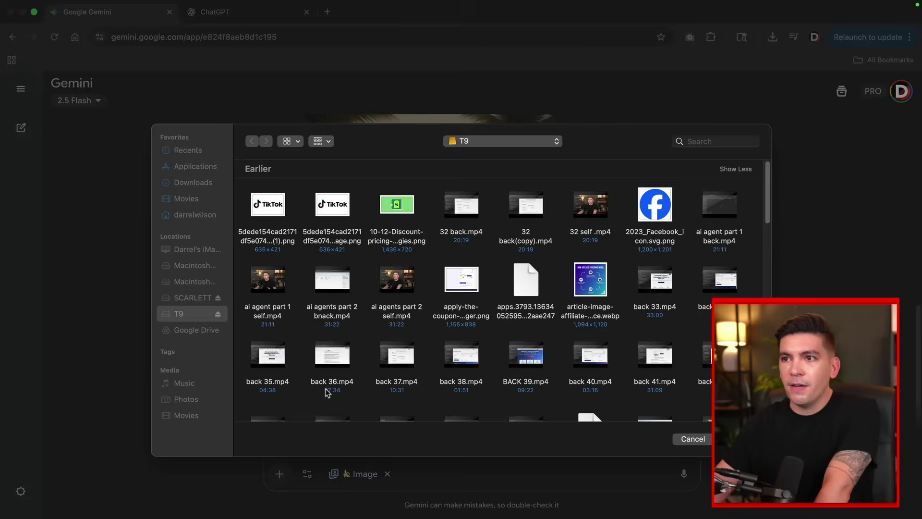
{"action": "scroll", "coordinate": [387, 347], "scroll_direction": "down", "scroll_amount": 10}
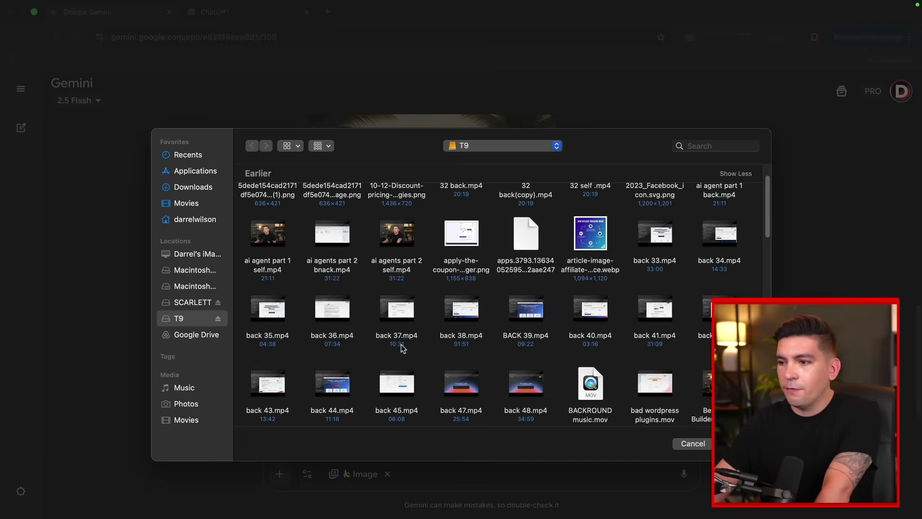
{"action": "left_click", "coordinate": [338, 317]}
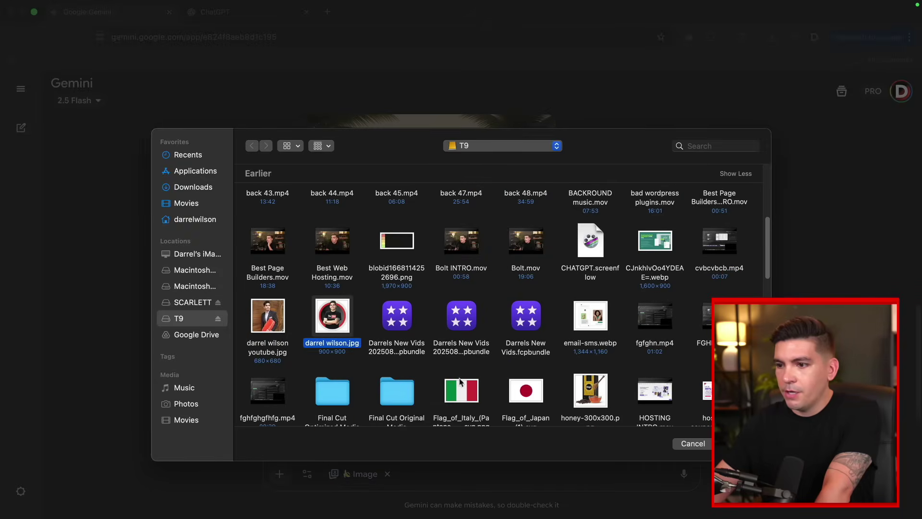
{"action": "key", "text": "Return"}
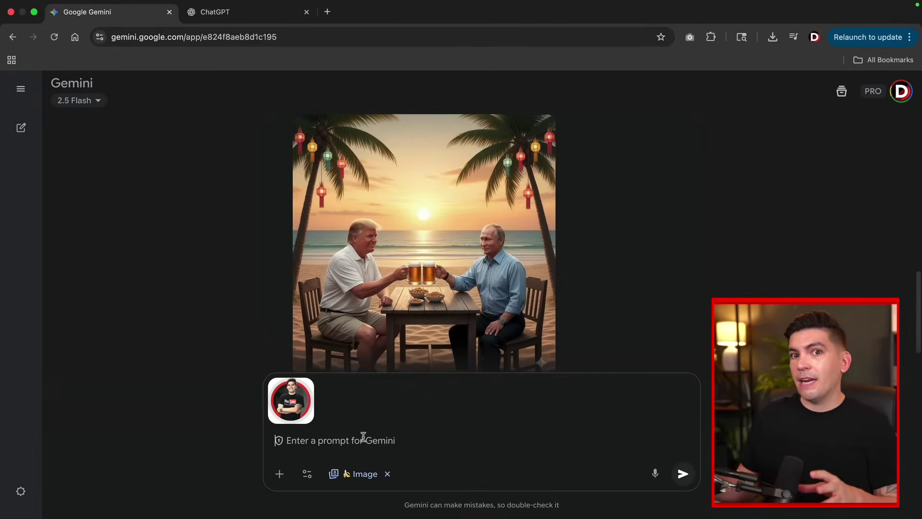
{"action": "type", "text": "can you add me in this photo at the end of the table drinking beer with both presidents?"}
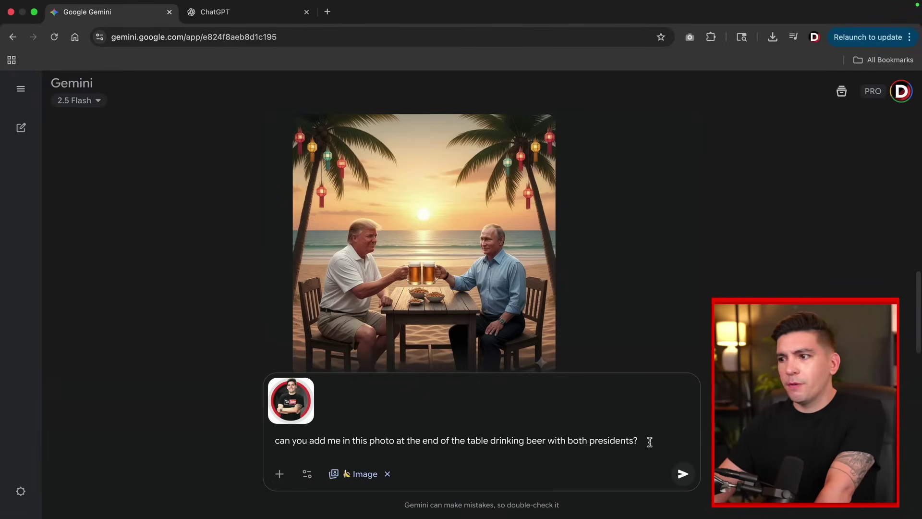
{"action": "key", "text": "Return"}
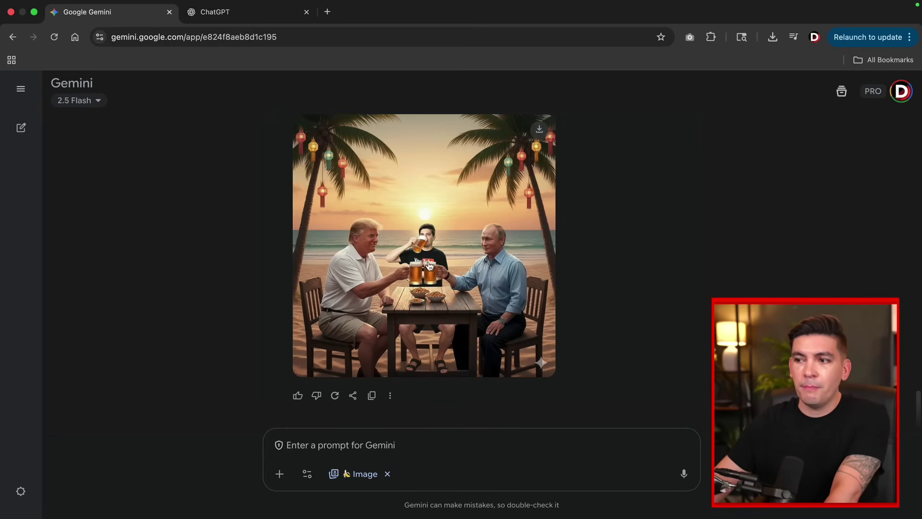
Send the request 'change the backround to china' for the beach image
{"action": "type", "text": "change the backround to china"}
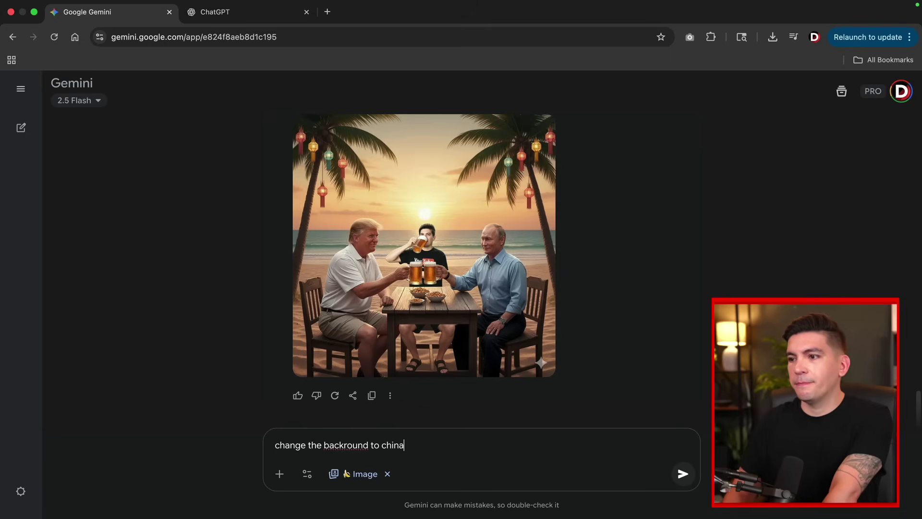
{"action": "key", "text": "Return"}
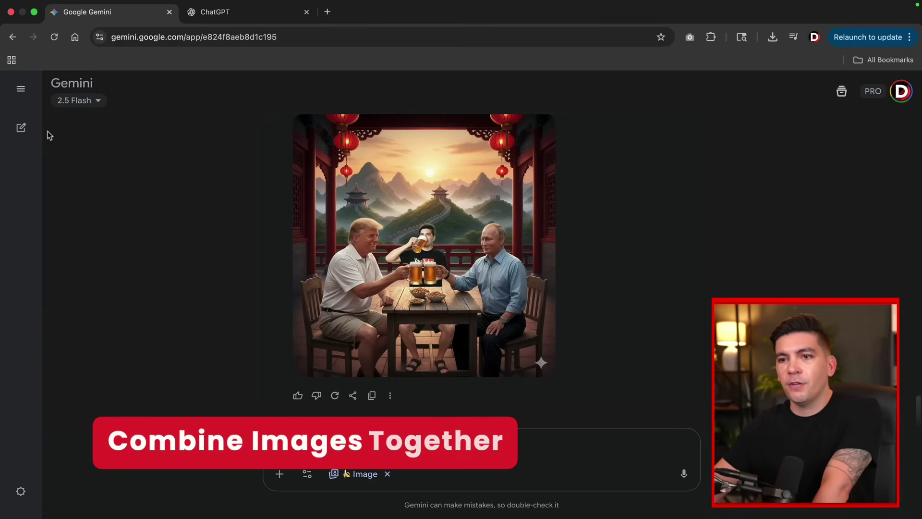
Start a new chat with the Create images tool enabled
{"action": "left_click", "coordinate": [23, 129]}
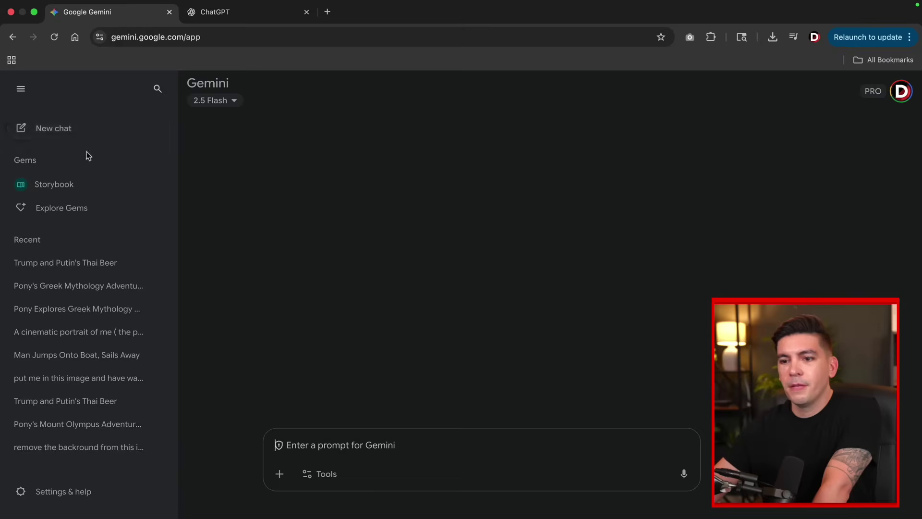
{"action": "left_click", "coordinate": [313, 473]}
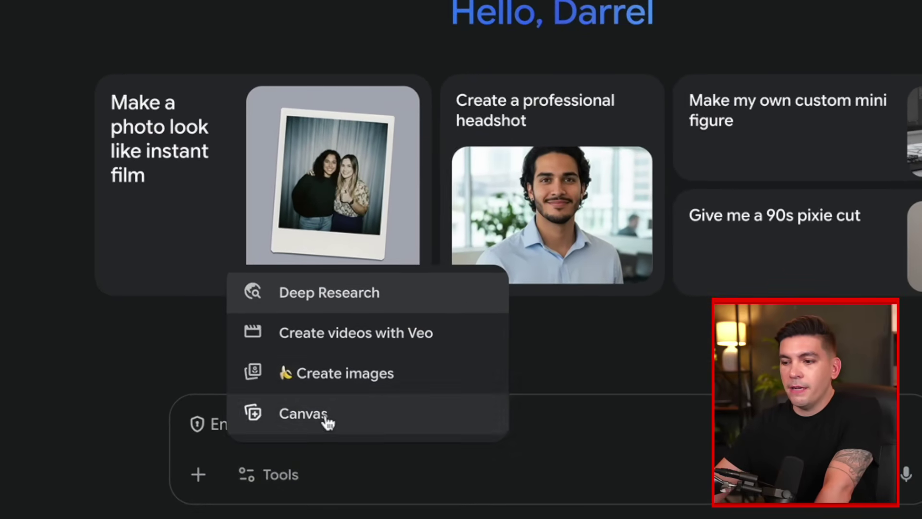
{"action": "left_click", "coordinate": [344, 374]}
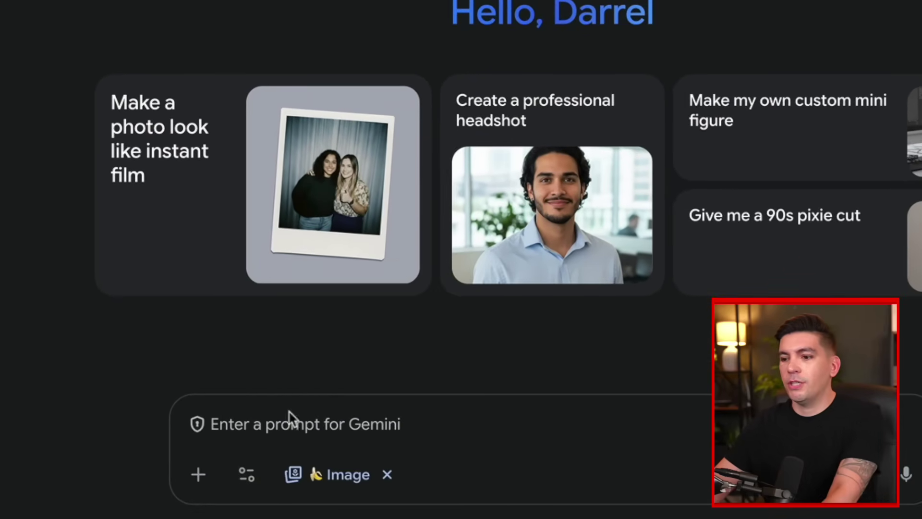
Attach the man's portrait and Thai beach photos and send the beach-waving prompt
{"action": "left_click", "coordinate": [211, 475]}
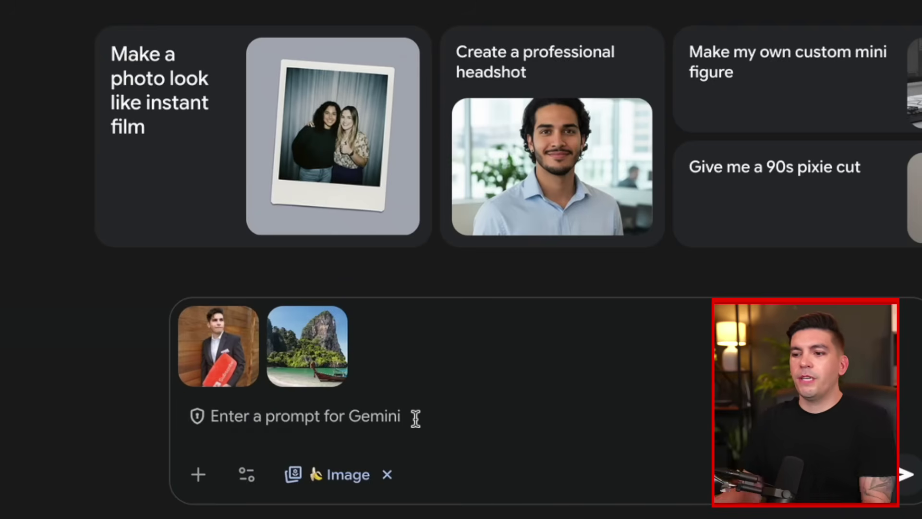
{"action": "type", "text": "put me in this image walking on the beaches in thailand"}
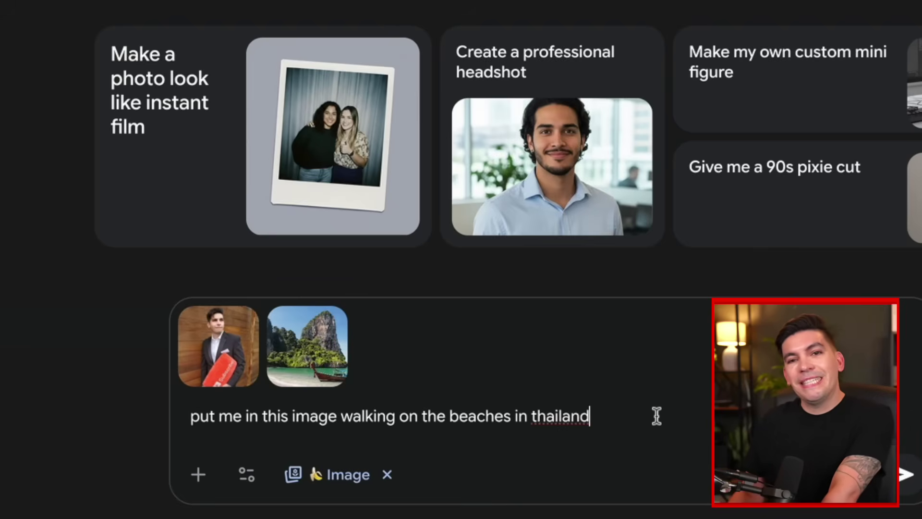
{"action": "key", "text": "Return"}
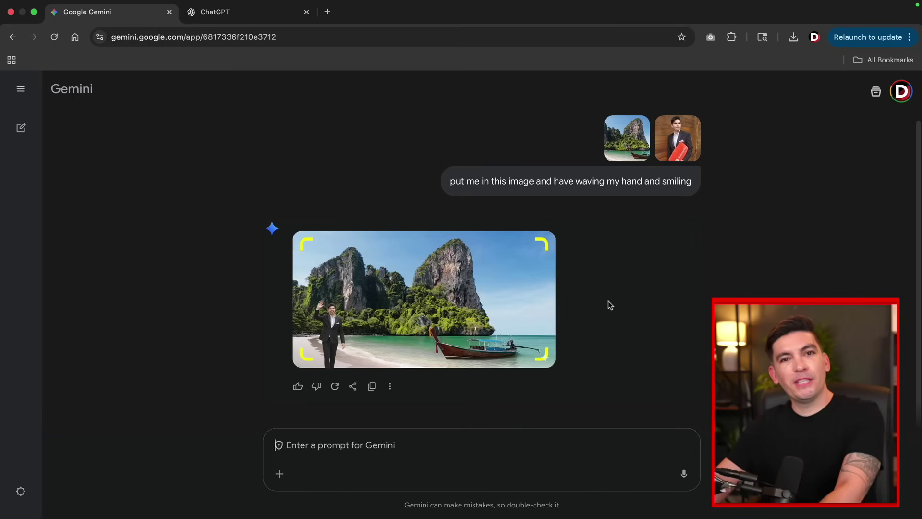
Ask 'change my clothes to beach clothes' and view the floral-shirt result enlarged
{"action": "left_click", "coordinate": [509, 293]}
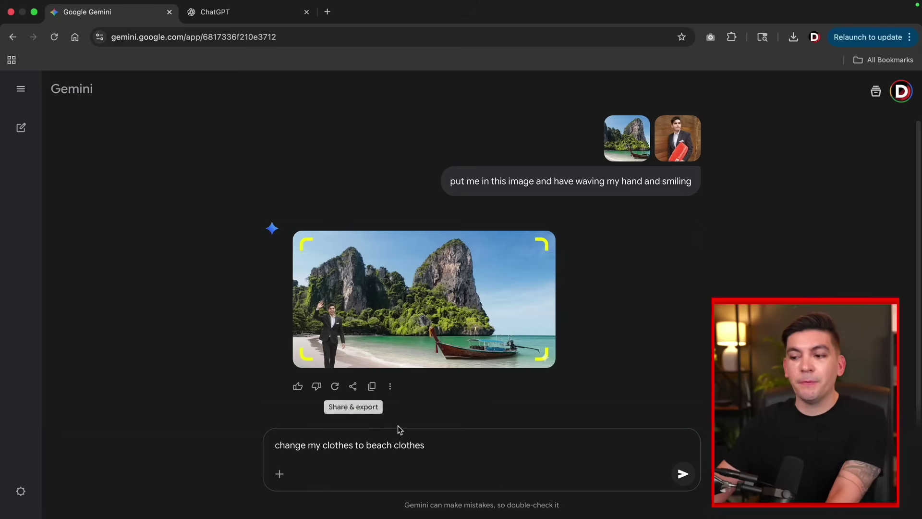
{"action": "key", "text": "Return"}
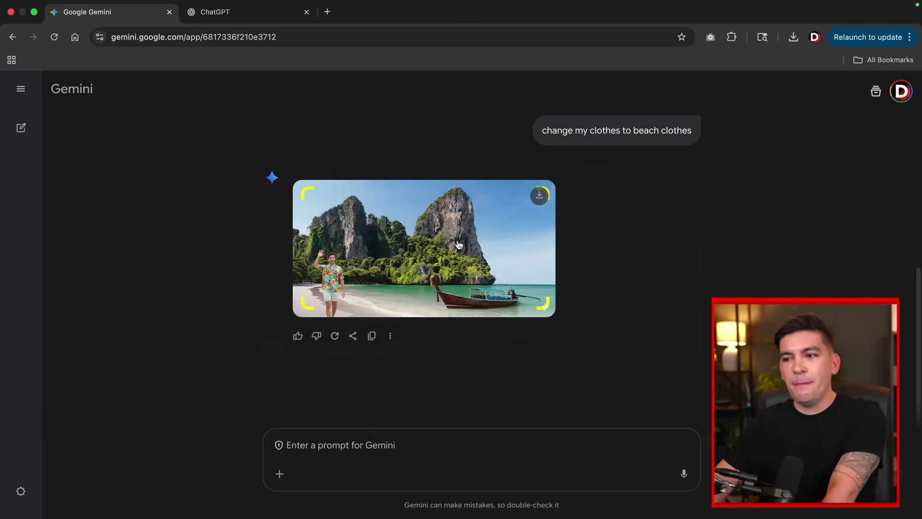
{"action": "left_click", "coordinate": [459, 244]}
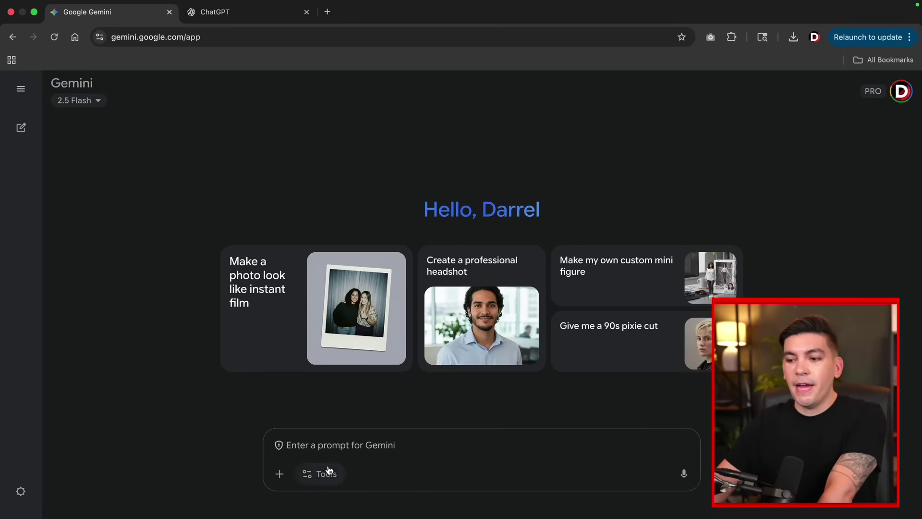
Make a Veo video from the downloaded beach photo of the man jumping onto the boat
{"action": "left_click", "coordinate": [330, 478]}
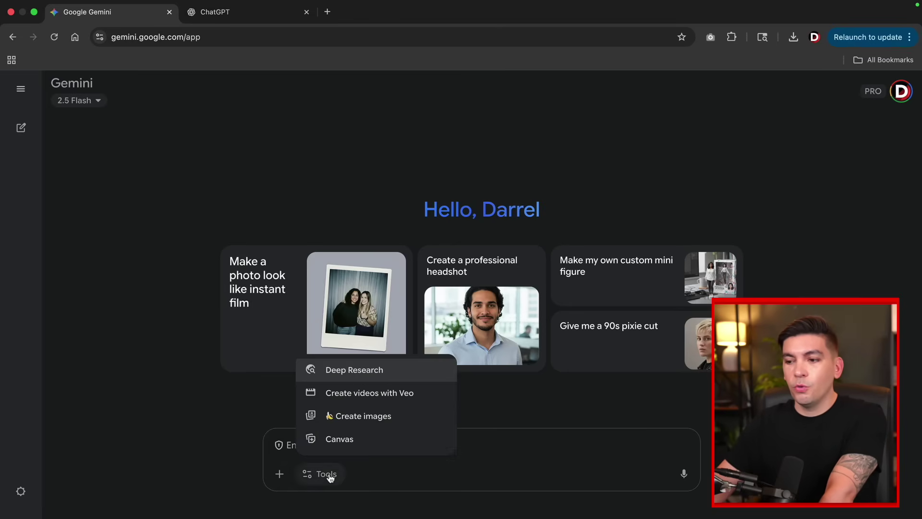
{"action": "left_click", "coordinate": [355, 394]}
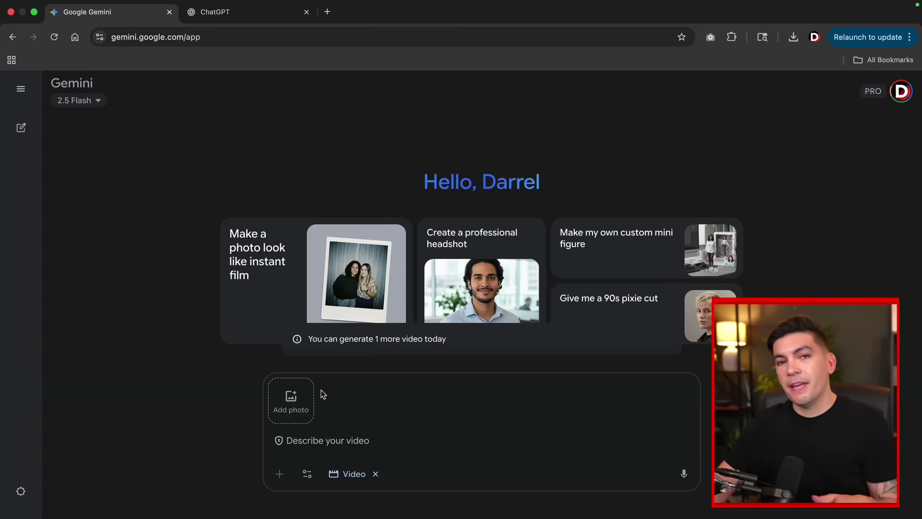
{"action": "left_click", "coordinate": [793, 38]}
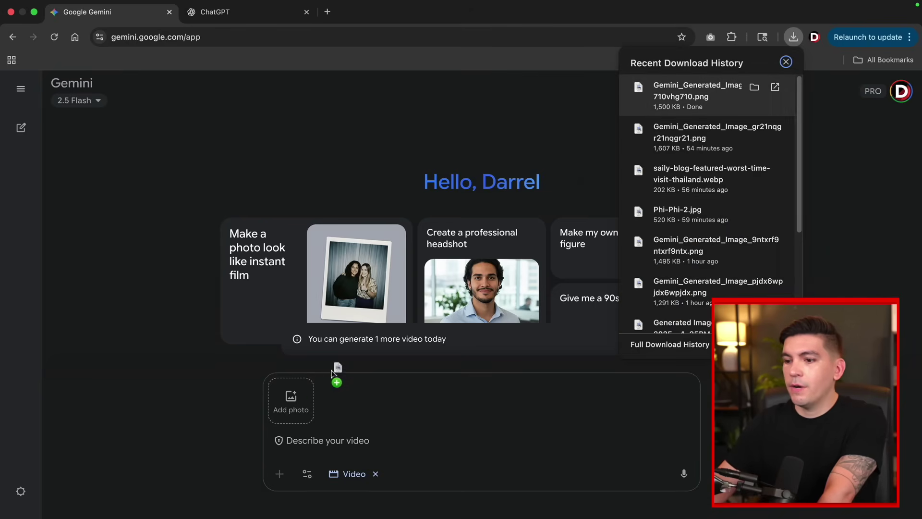
{"action": "left_click", "coordinate": [290, 402]}
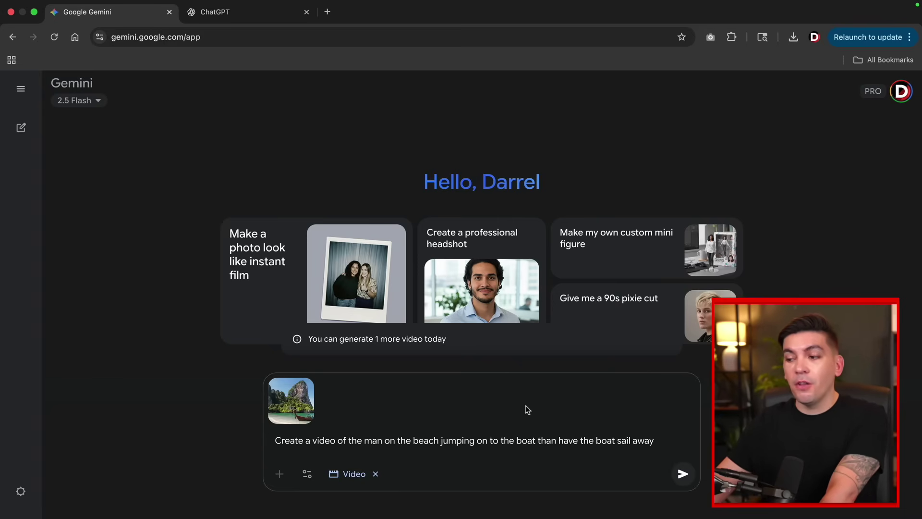
{"action": "left_click", "coordinate": [683, 473]}
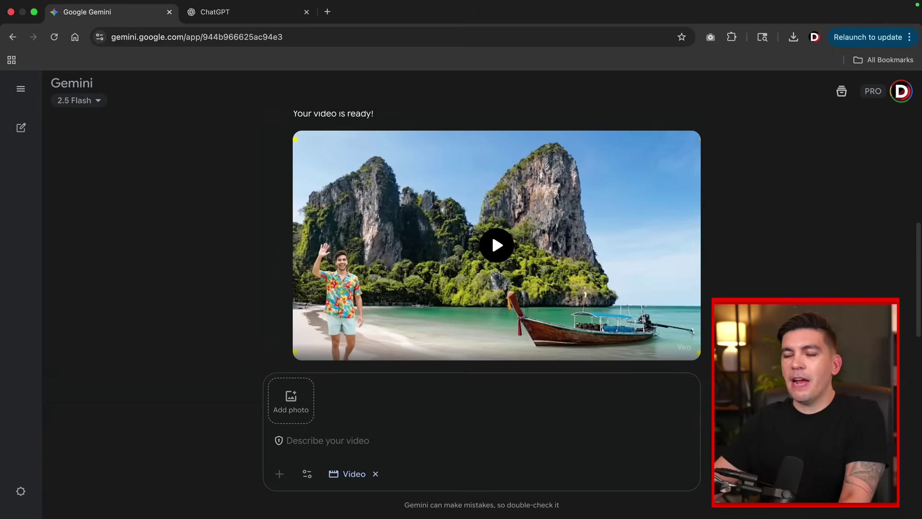
Play the generated beach video and pause it partway through
{"action": "mouse_move", "coordinate": [646, 313]}
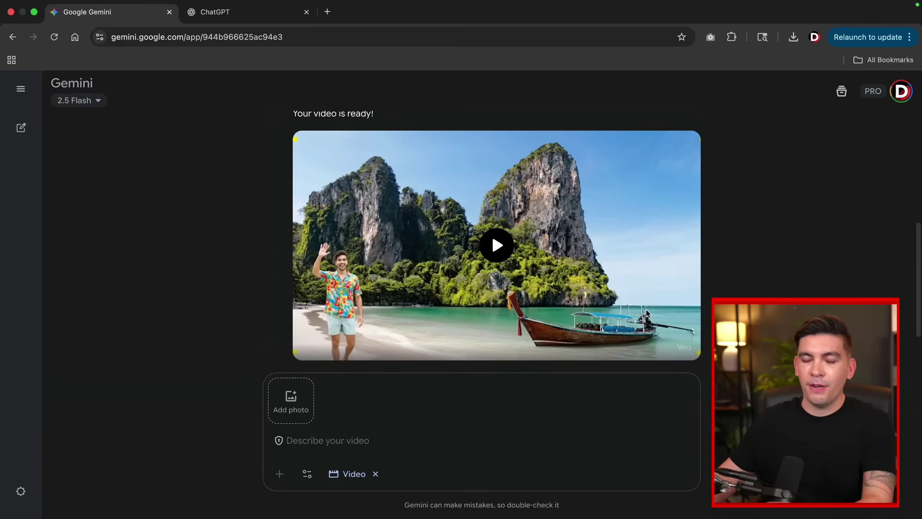
{"action": "left_click", "coordinate": [568, 326]}
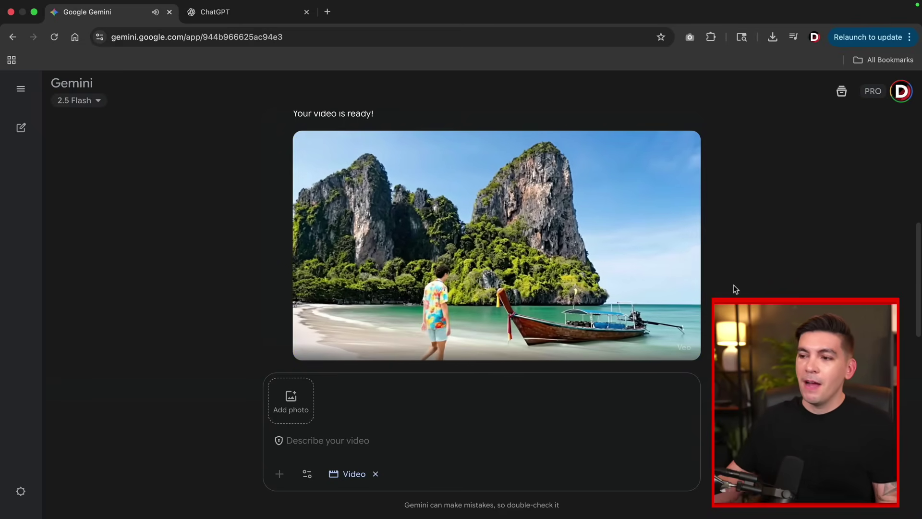
{"action": "left_click", "coordinate": [530, 246]}
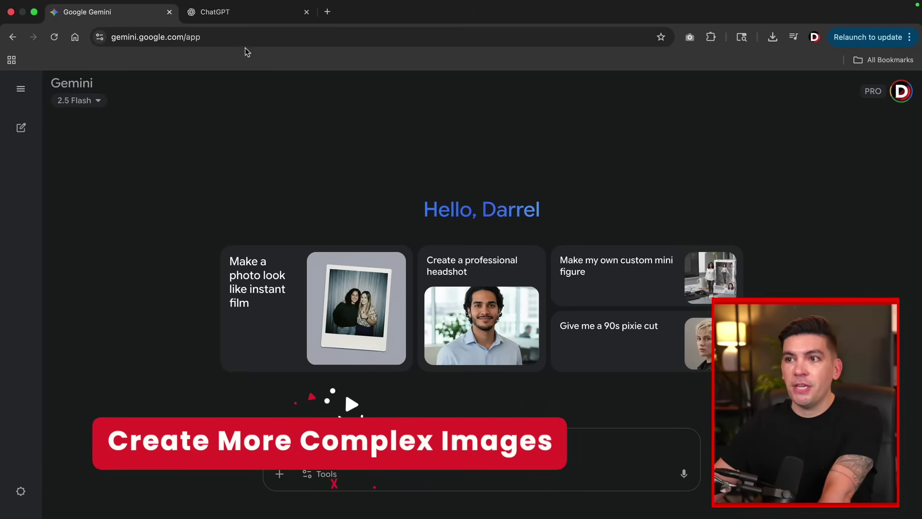
In ChatGPT, paste and send the request for a Matrix portrait image prompt
{"action": "left_click", "coordinate": [248, 17]}
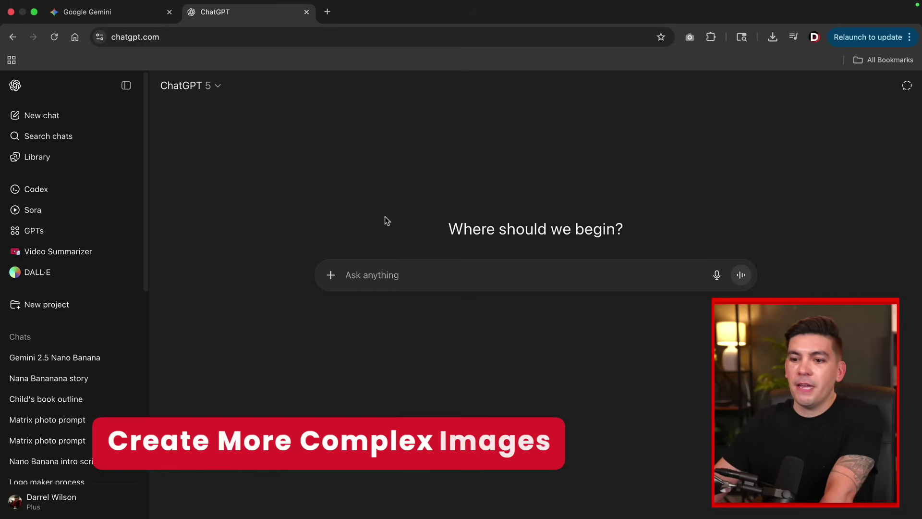
{"action": "right_click", "coordinate": [384, 272]}
{"action": "left_click", "coordinate": [403, 354]}
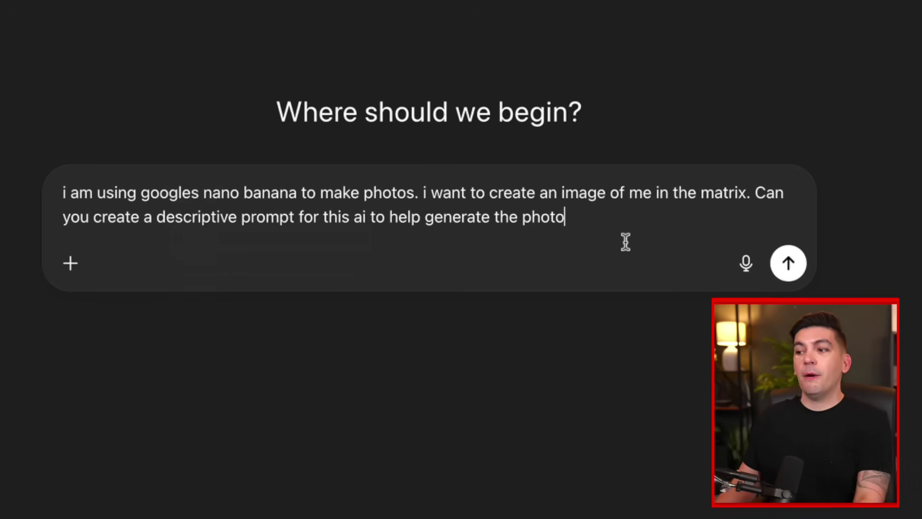
{"action": "key", "text": "Return"}
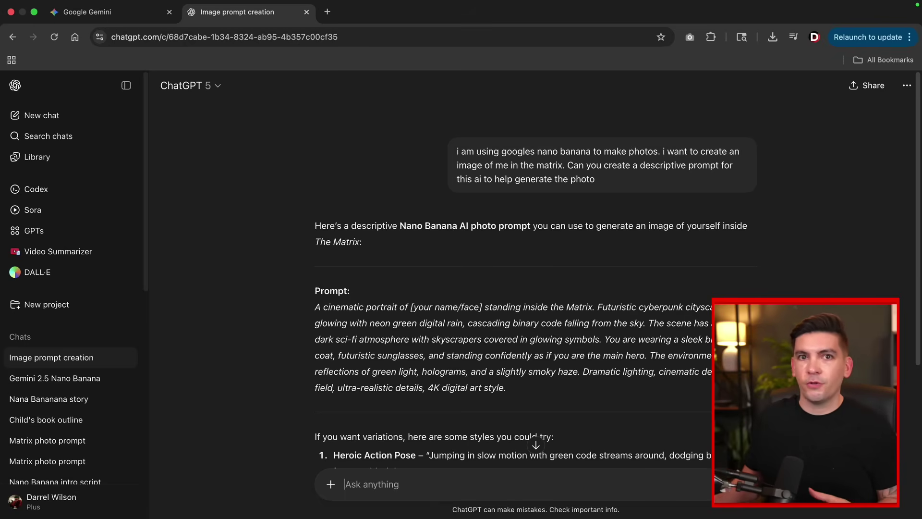
Copy the generated Matrix portrait prompt paragraph and return to Gemini
{"action": "left_click_drag", "start_coordinate": [511, 390], "coordinate": [308, 314]}
{"action": "right_click", "coordinate": [324, 315]}
{"action": "left_click", "coordinate": [342, 342]}
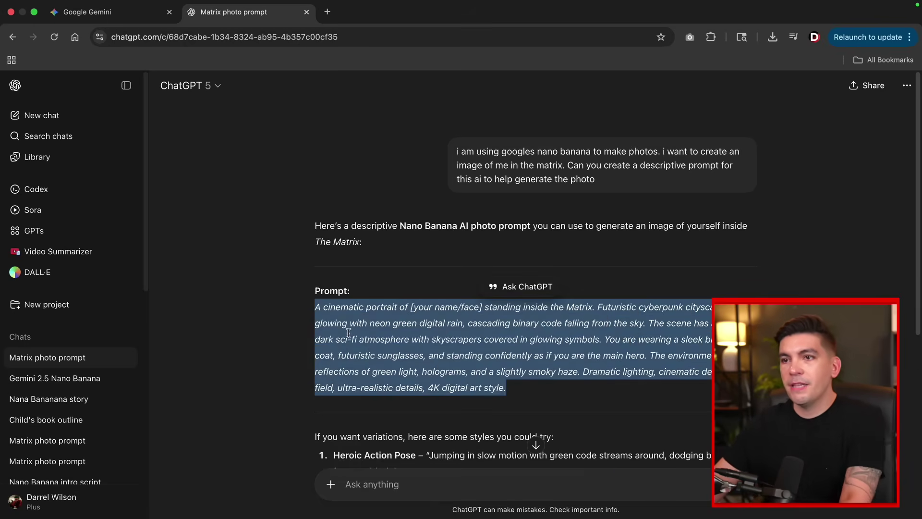
{"action": "left_click", "coordinate": [109, 17]}
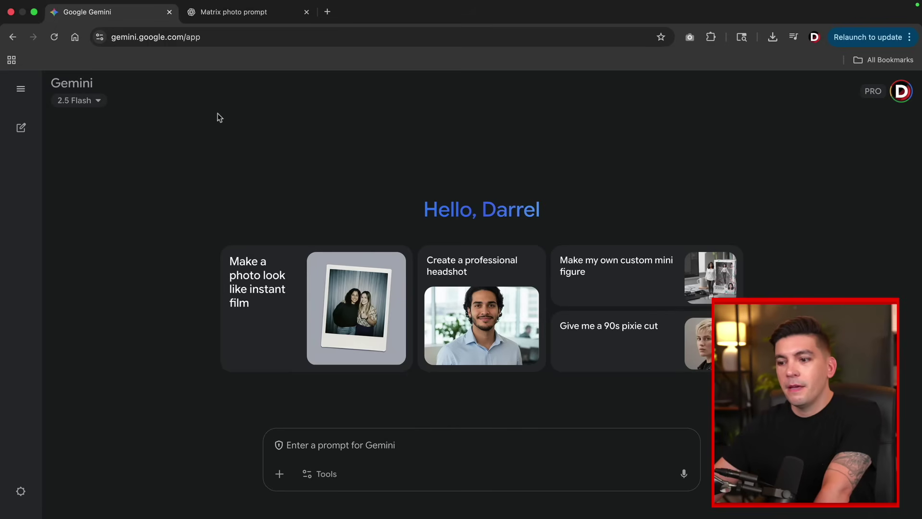
With Create images on, paste the Matrix prompt and replace its placeholder with 'me ( photo attached)'
{"action": "left_click", "coordinate": [314, 472]}
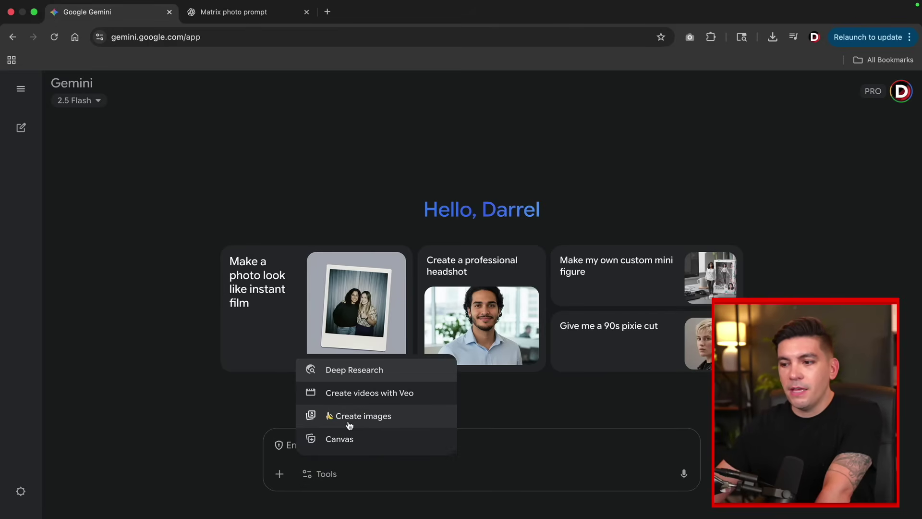
{"action": "left_click", "coordinate": [319, 415]}
{"action": "right_click", "coordinate": [306, 445]}
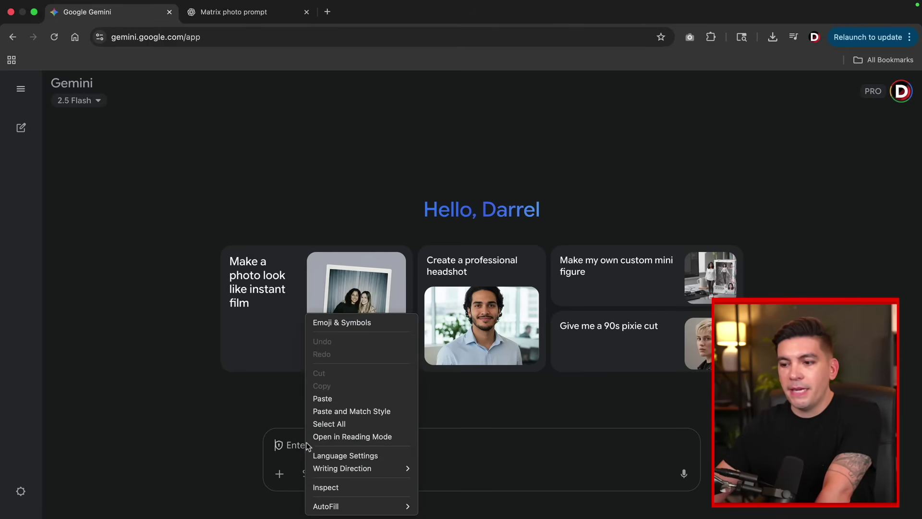
{"action": "left_click", "coordinate": [321, 398]}
{"action": "left_click_drag", "start_coordinate": [441, 376], "coordinate": [372, 374]}
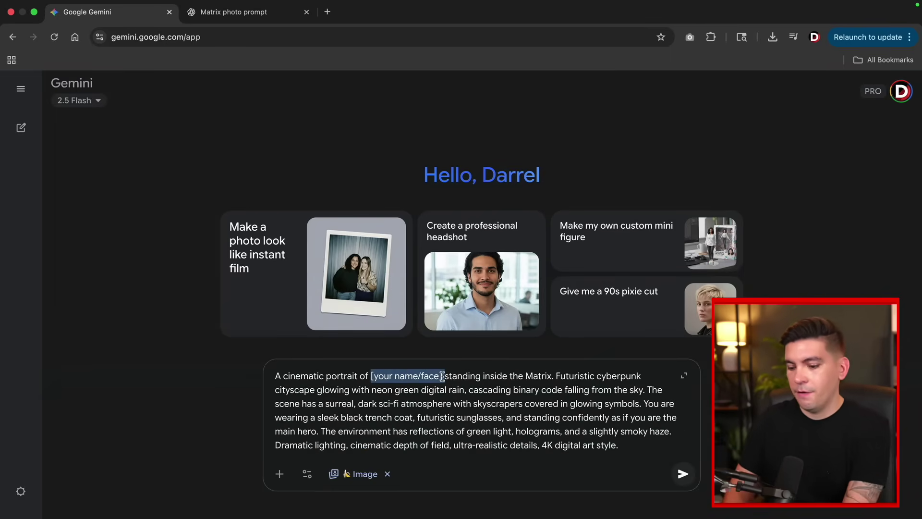
{"action": "type", "text": "me ( photo attached)"}
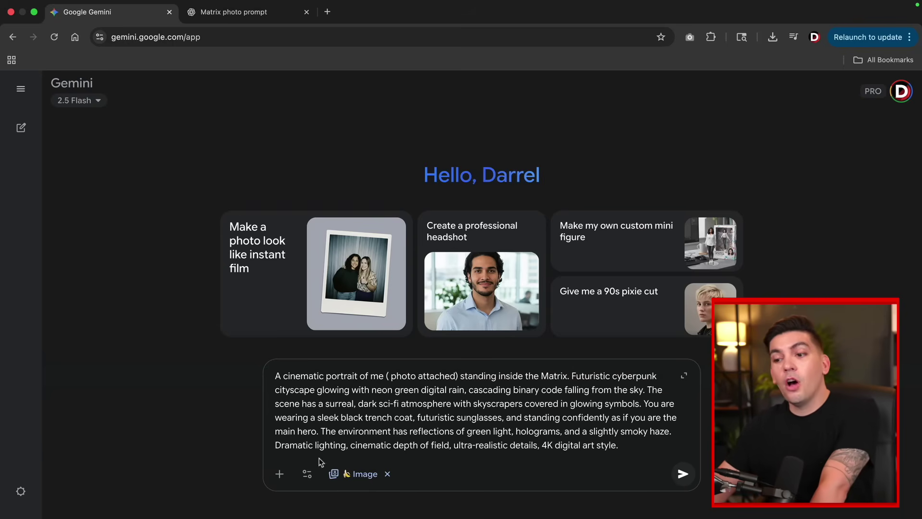
Attach the user's own portrait photo from the computer and send the request
{"action": "left_click", "coordinate": [280, 473]}
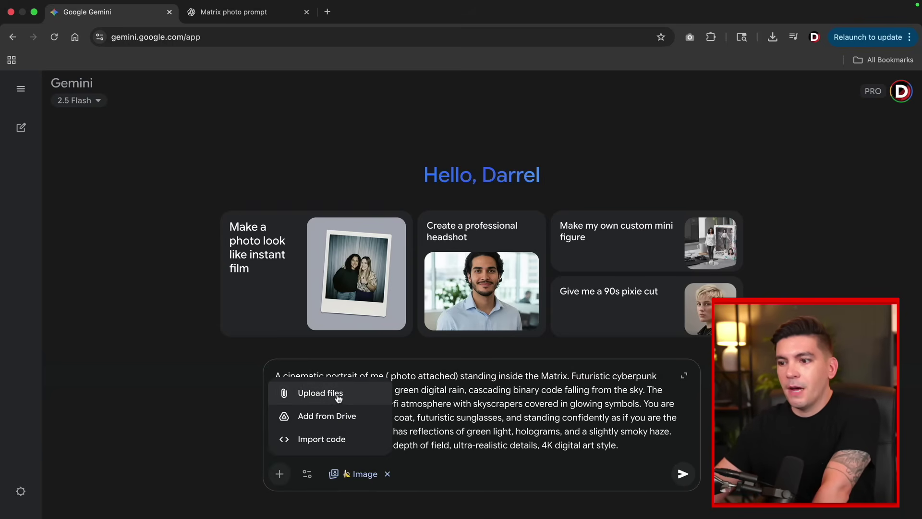
{"action": "left_click", "coordinate": [310, 392]}
{"action": "scroll", "coordinate": [404, 313], "scroll_direction": "down", "scroll_amount": 10}
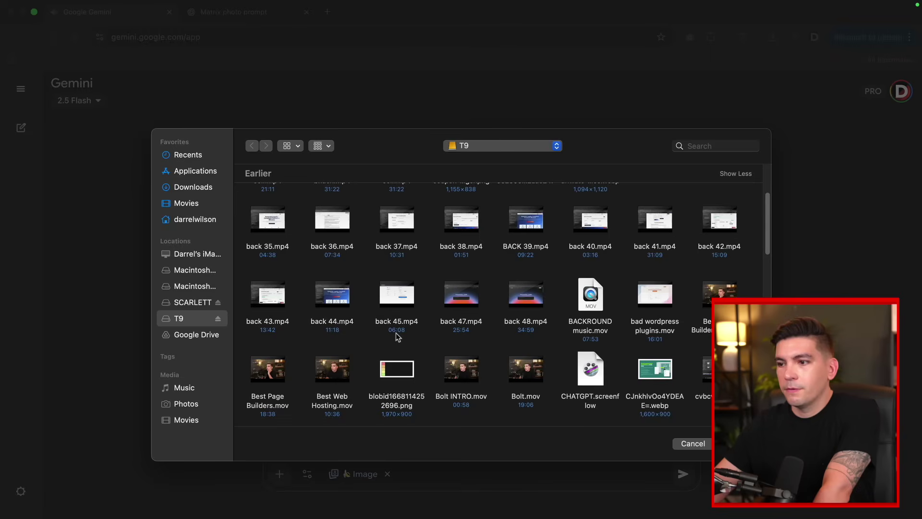
{"action": "double_click", "coordinate": [332, 322]}
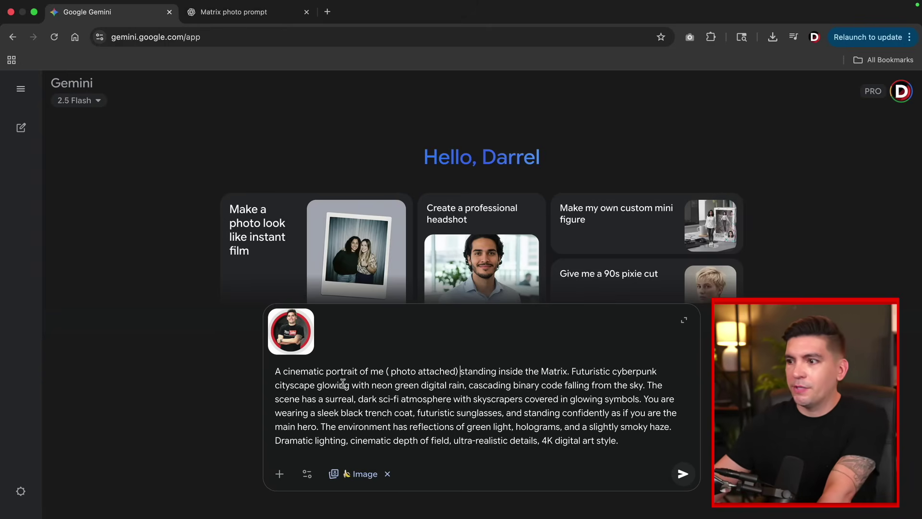
{"action": "left_click", "coordinate": [682, 473]}
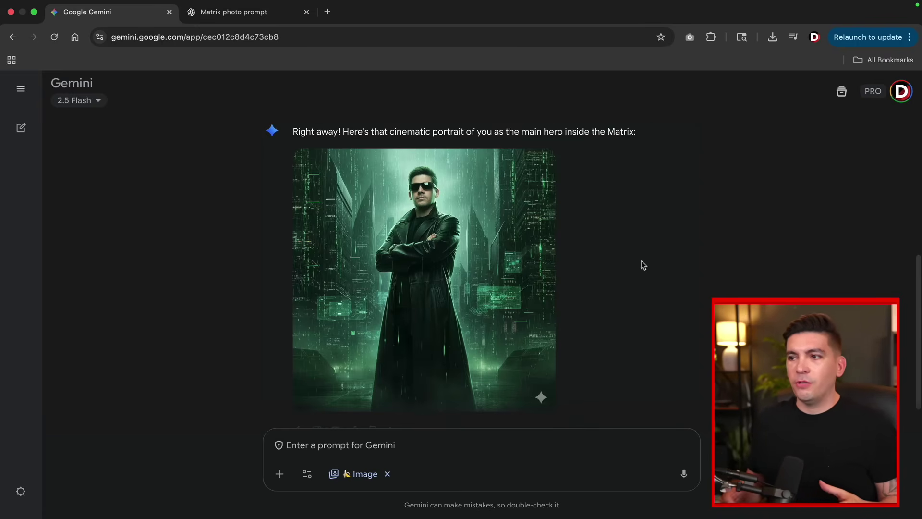
Open the generated Matrix trench-coat portrait in the full-size viewer
{"action": "left_click", "coordinate": [495, 258]}
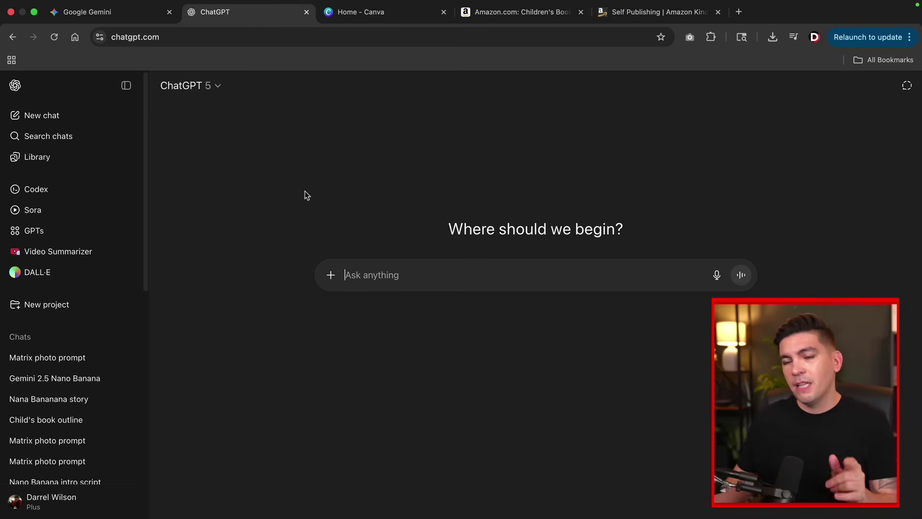
Paste the children's book request, change '10 pages' to '10 page', and send it
{"action": "right_click", "coordinate": [384, 276]}
{"action": "left_click", "coordinate": [402, 356]}
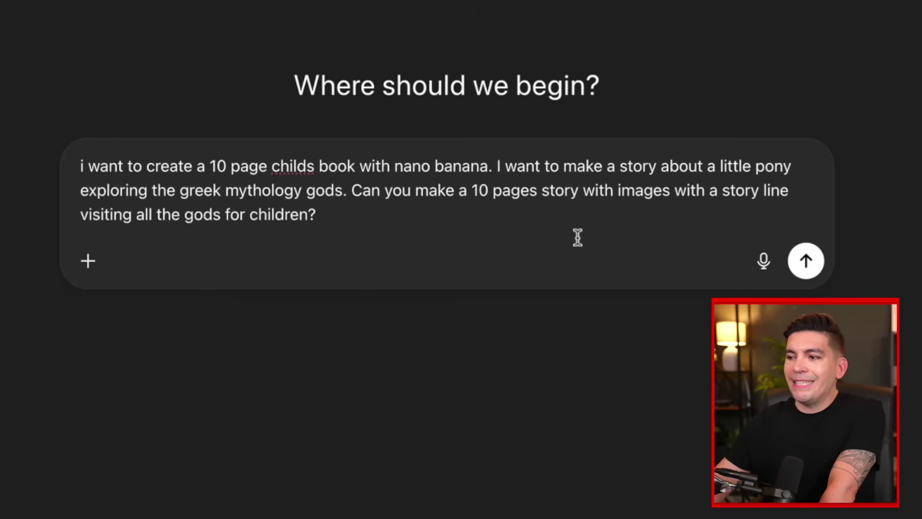
{"action": "left_click", "coordinate": [537, 190]}
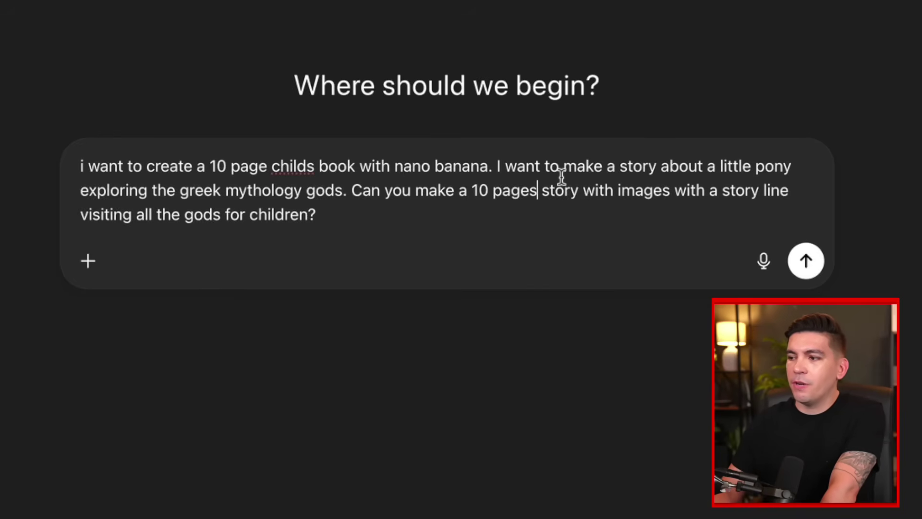
{"action": "key", "text": "BackSpace"}
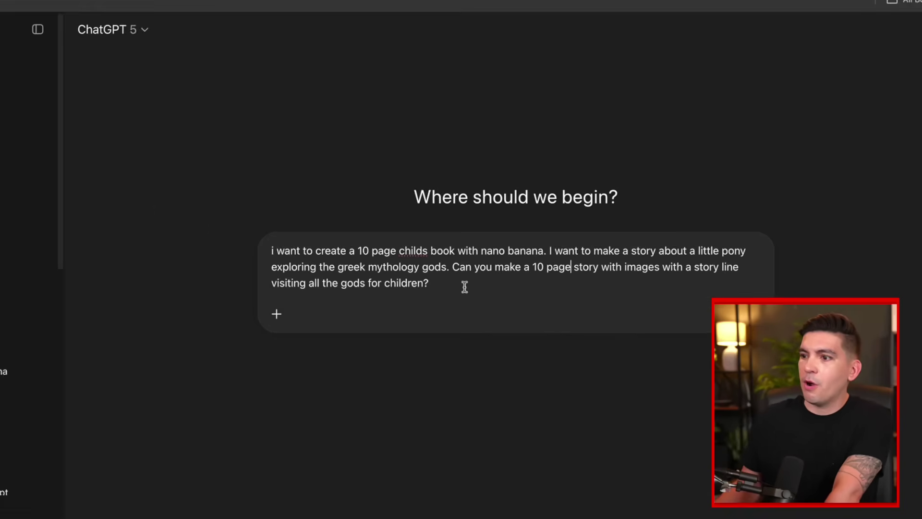
{"action": "key", "text": "Return"}
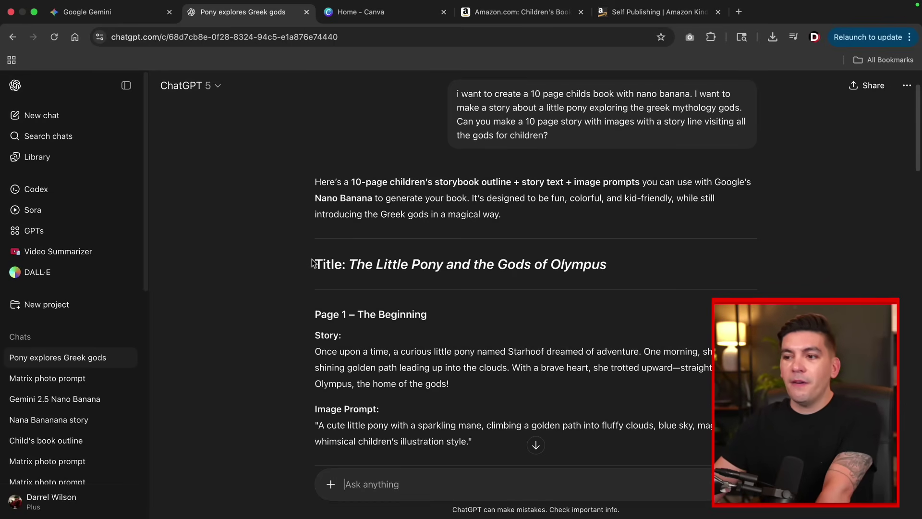
Copy the generated pony story text and return to Gemini
{"action": "left_click_drag", "start_coordinate": [312, 263], "coordinate": [532, 347]}
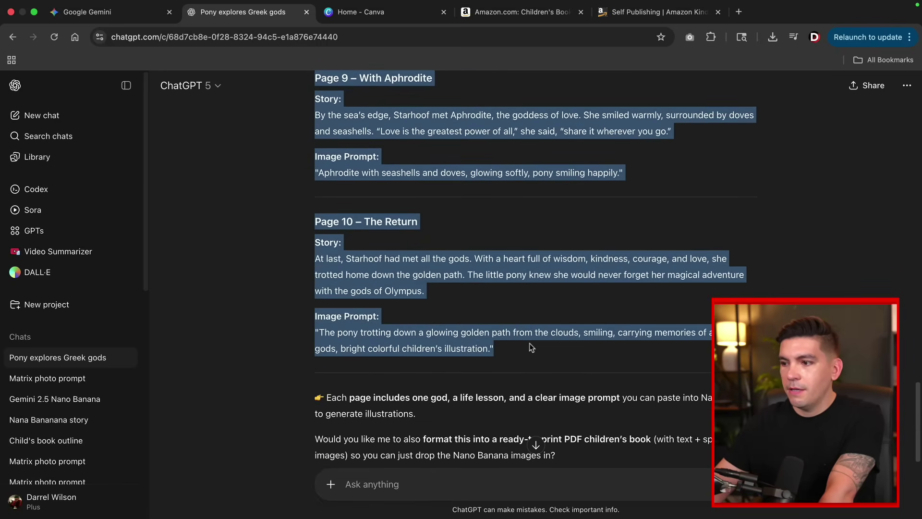
{"action": "right_click", "coordinate": [433, 271]}
{"action": "left_click", "coordinate": [452, 295]}
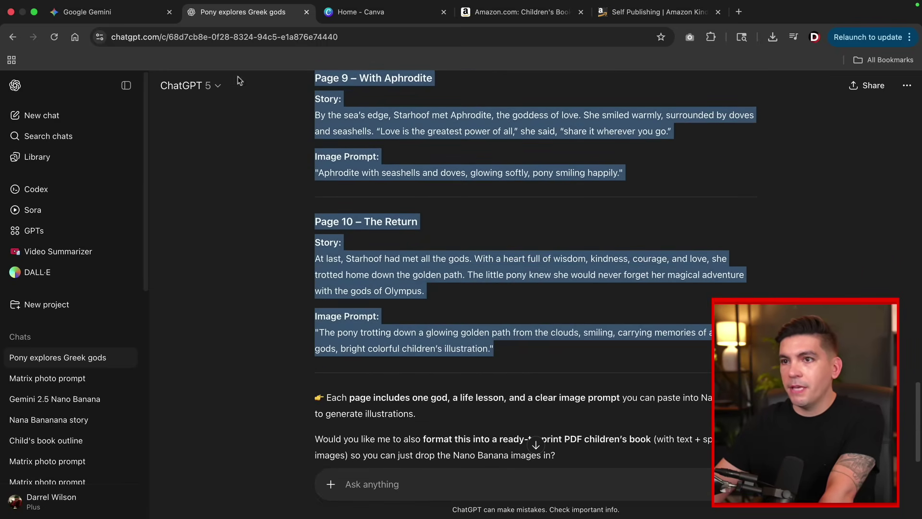
{"action": "left_click", "coordinate": [121, 16]}
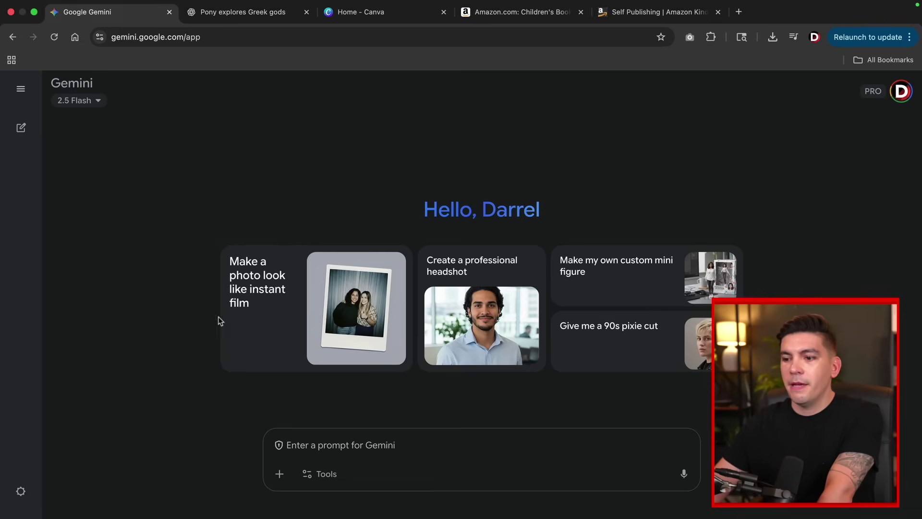
With Create images on, paste the copied pony story into the prompt box
{"action": "left_click", "coordinate": [319, 474]}
{"action": "left_click", "coordinate": [349, 415]}
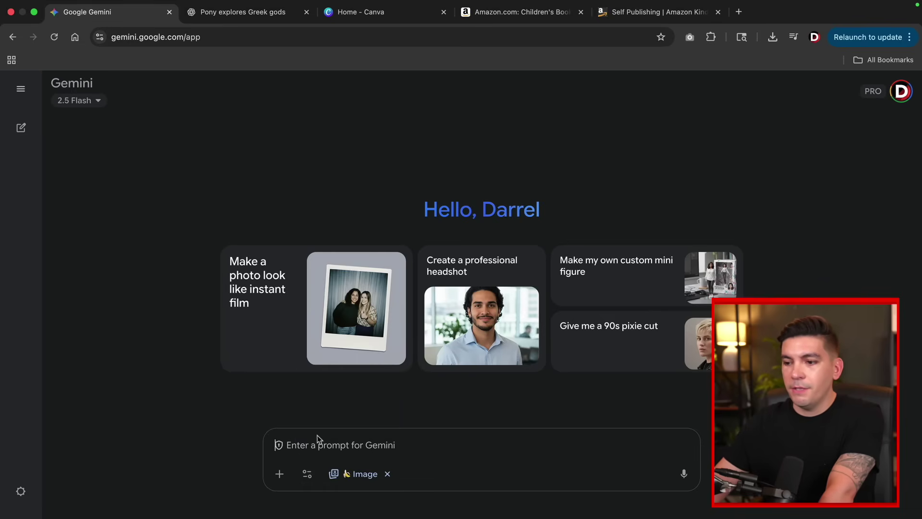
{"action": "right_click", "coordinate": [300, 438]}
{"action": "left_click", "coordinate": [318, 398]}
Add 'I am creating a childsbook about a pony visiting the greek mythology gods.' above the story and send
{"action": "scroll", "coordinate": [288, 413], "scroll_direction": "up", "scroll_amount": 10}
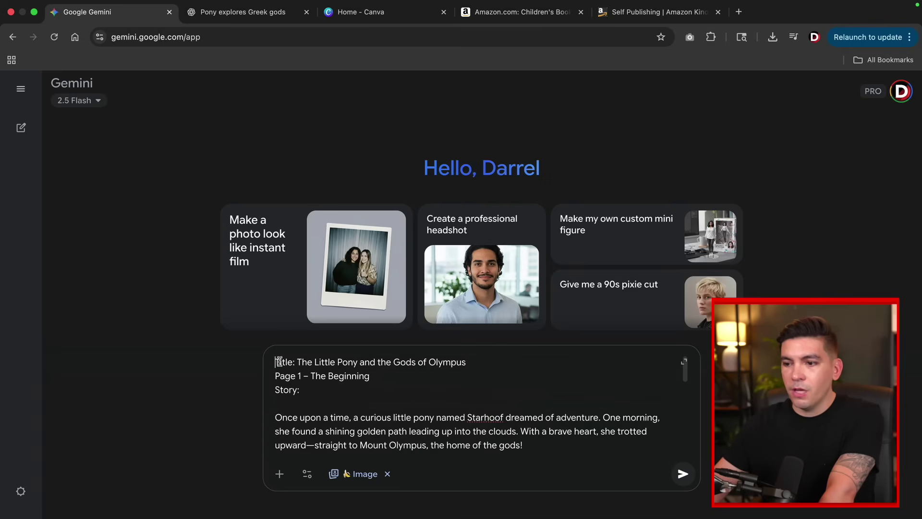
{"action": "left_click", "coordinate": [277, 361]}
{"action": "key", "text": "Return"}
{"action": "key", "text": "Return"}
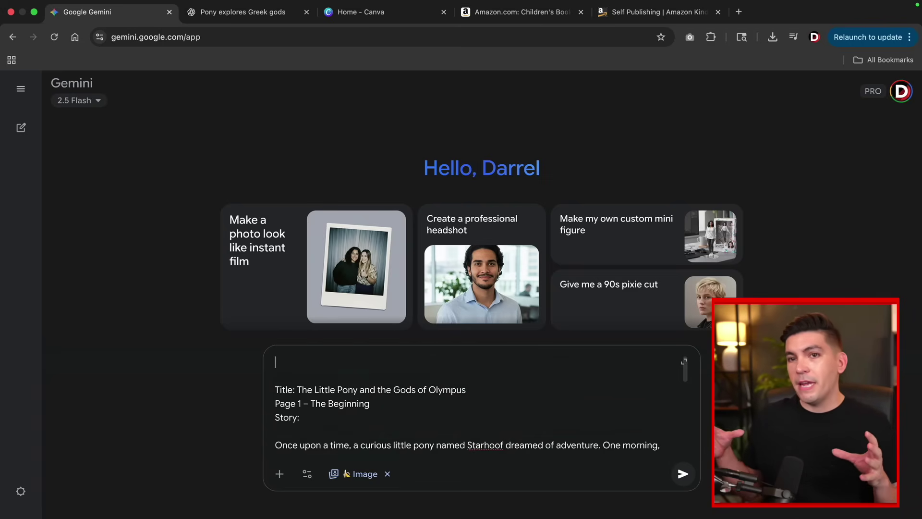
{"action": "type", "text": "I am creating a childsbook about a pony visiting the greek mythology gods."}
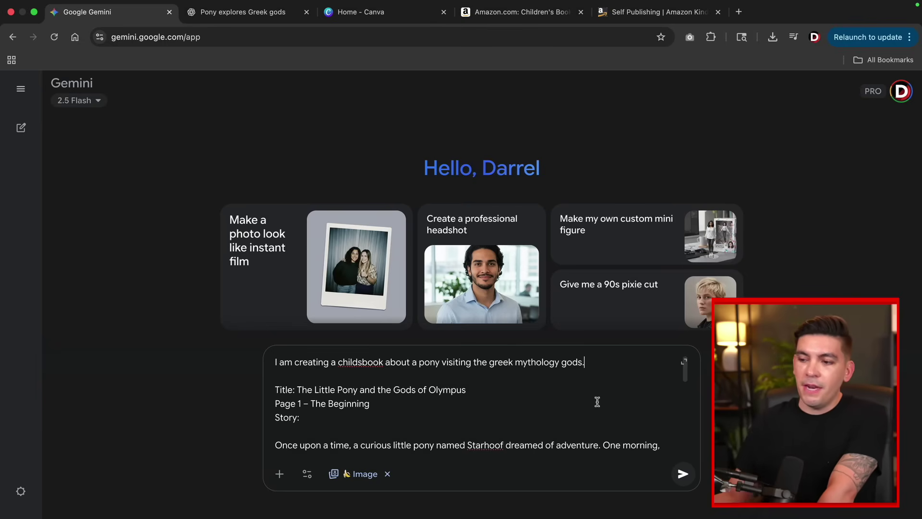
{"action": "key", "text": "Return"}
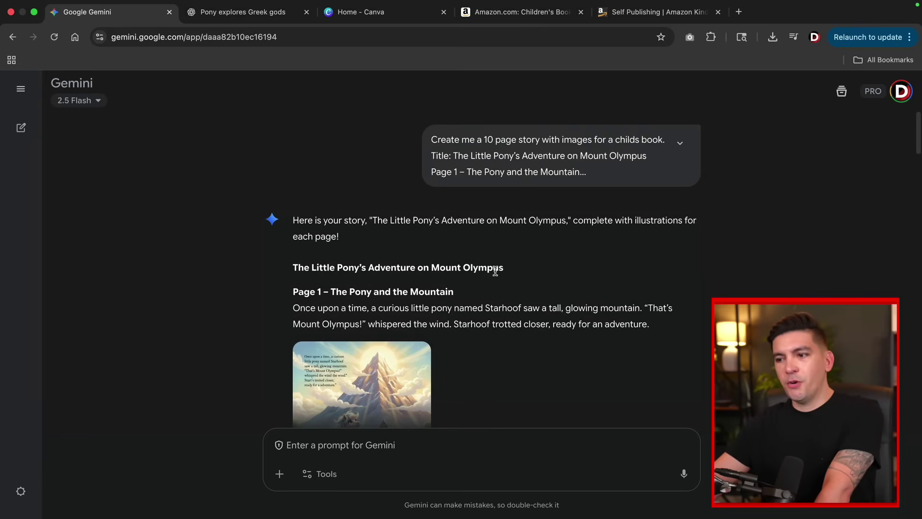
{"action": "scroll", "coordinate": [495, 271], "scroll_direction": "down", "scroll_amount": 3}
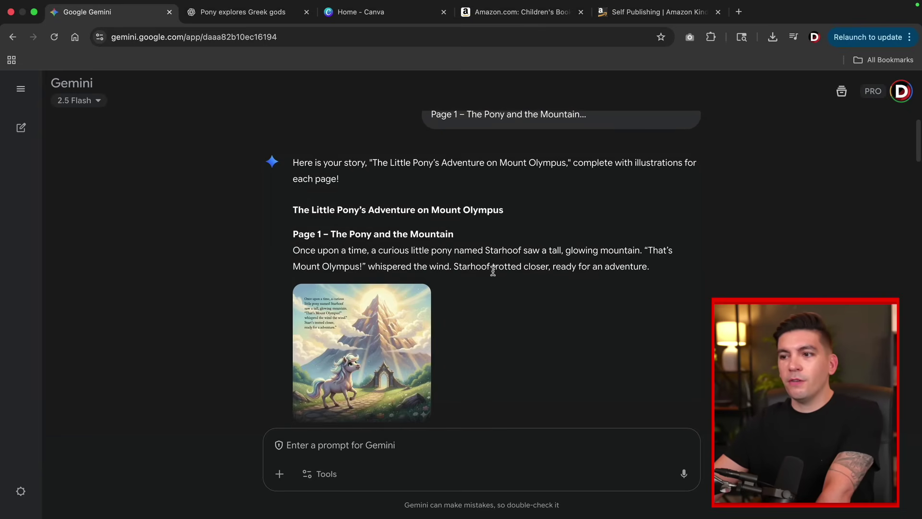
Enlarge the Page 1 illustration of Starhoof before the glowing mountain
{"action": "scroll", "coordinate": [477, 264], "scroll_direction": "down", "scroll_amount": 3}
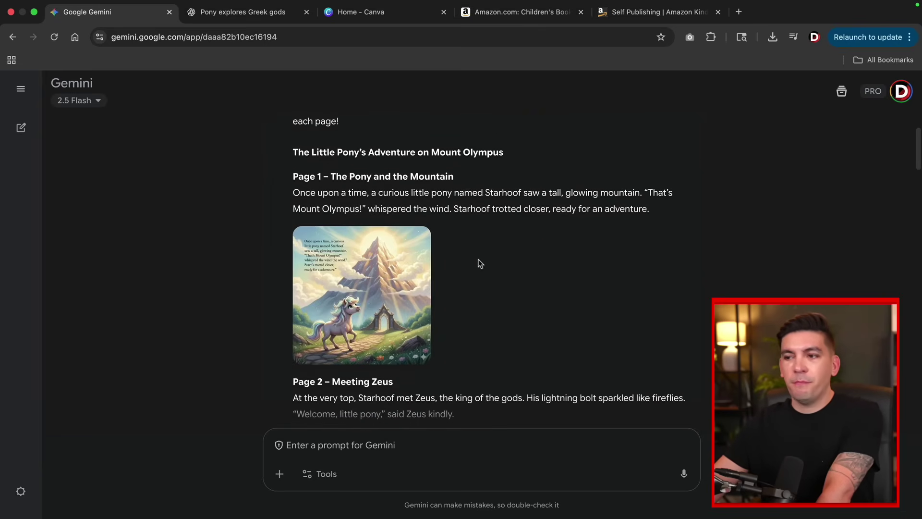
{"action": "left_click", "coordinate": [366, 275]}
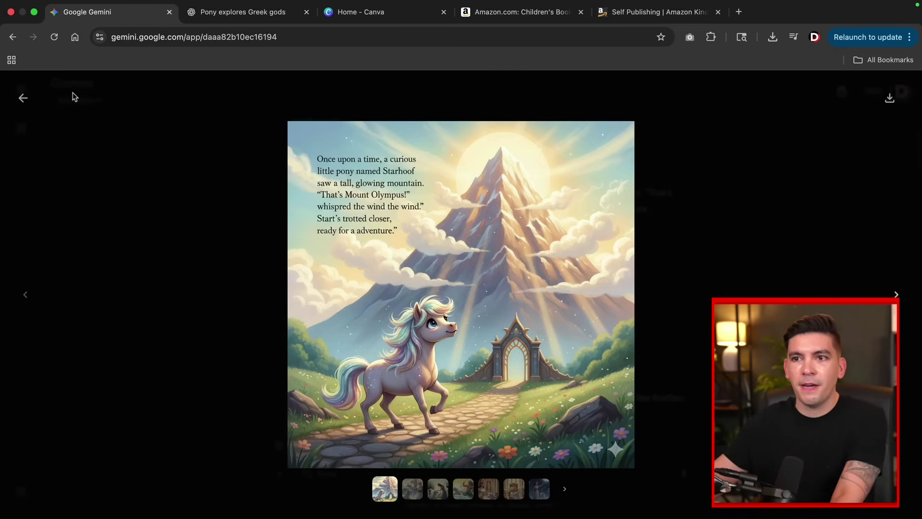
Close the viewer and look at the Page 4 Poseidon illustration full size
{"action": "left_click", "coordinate": [22, 97]}
{"action": "scroll", "coordinate": [369, 250], "scroll_direction": "down", "scroll_amount": 5}
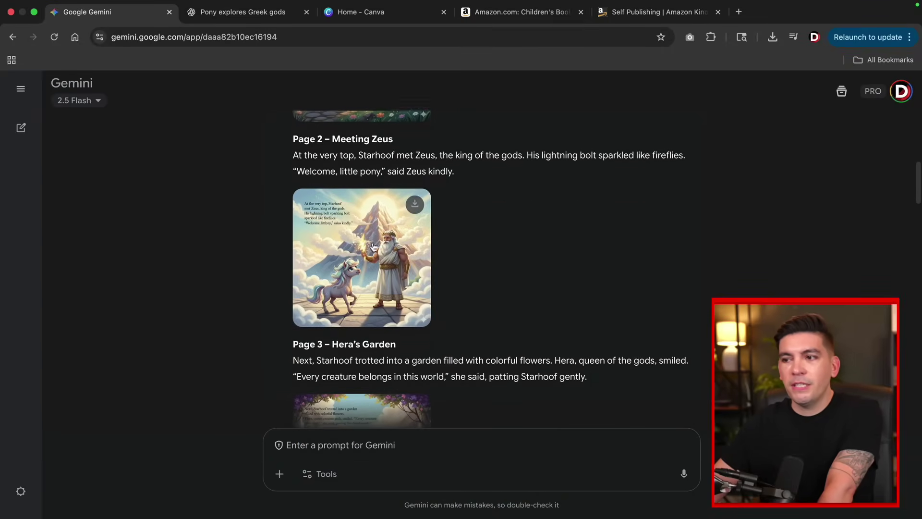
{"action": "scroll", "coordinate": [475, 265], "scroll_direction": "down", "scroll_amount": 5}
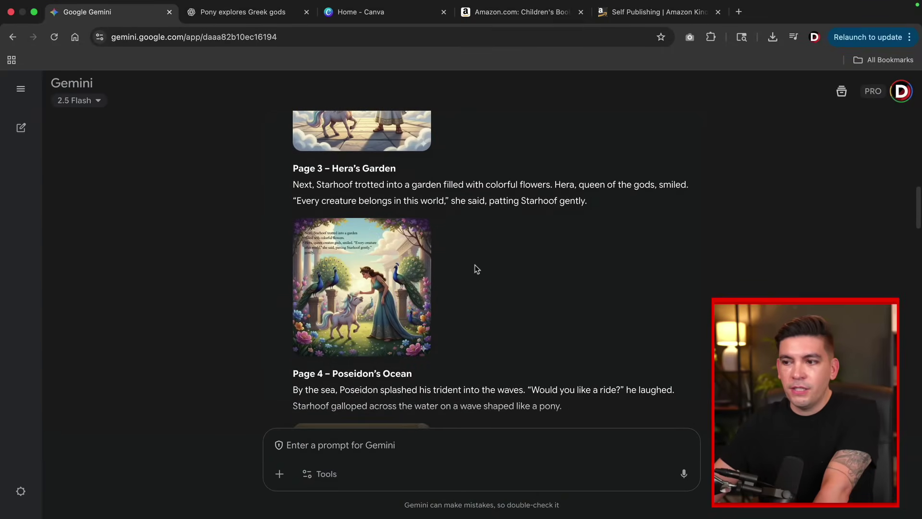
{"action": "scroll", "coordinate": [444, 258], "scroll_direction": "down", "scroll_amount": 4}
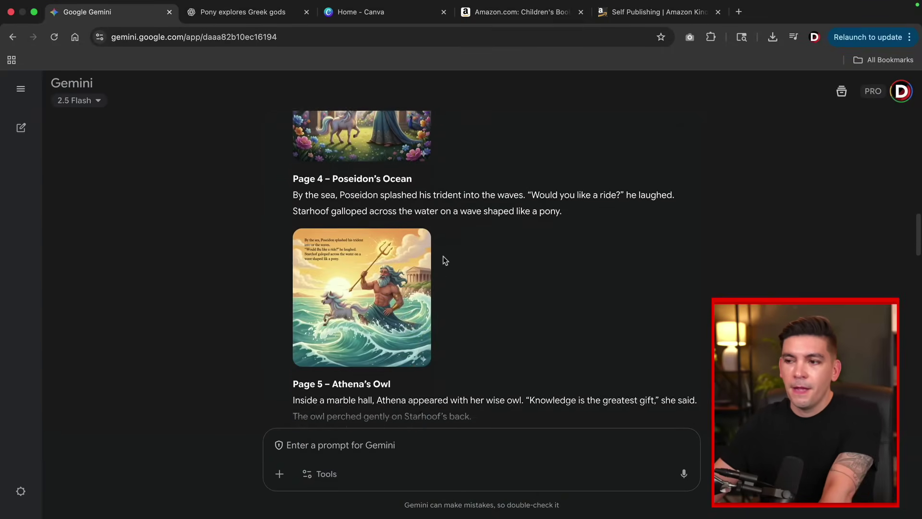
{"action": "left_click", "coordinate": [369, 249]}
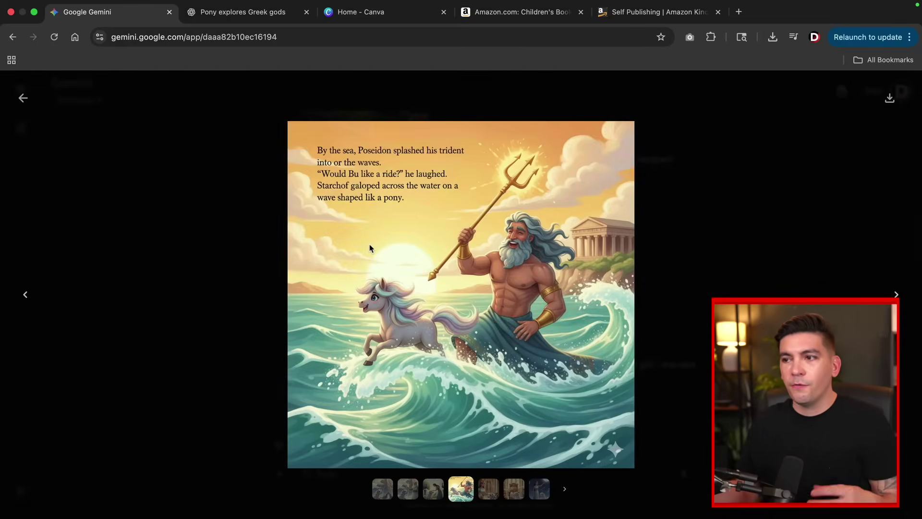
{"action": "left_click", "coordinate": [23, 97]}
Scroll further down and view the Page 9 feast illustration full size
{"action": "scroll", "coordinate": [388, 290], "scroll_direction": "down", "scroll_amount": 4}
{"action": "scroll", "coordinate": [389, 296], "scroll_direction": "down", "scroll_amount": 5}
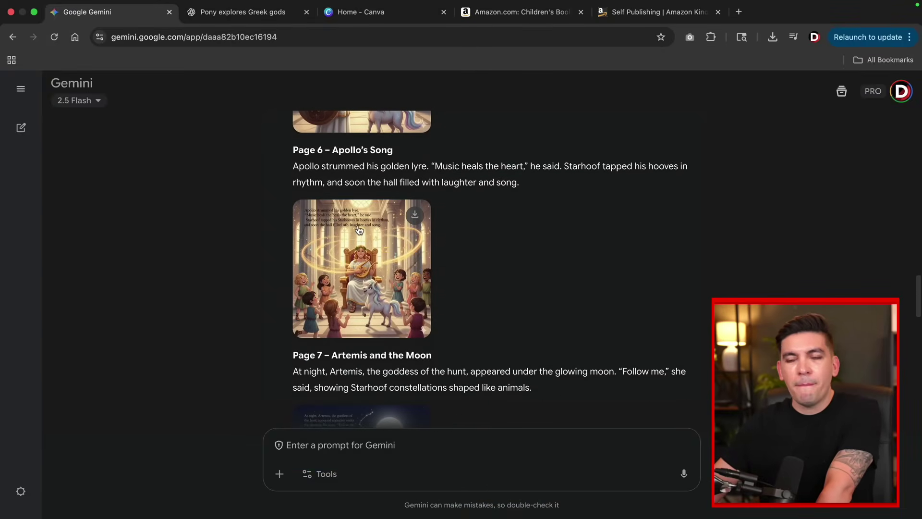
{"action": "scroll", "coordinate": [357, 240], "scroll_direction": "down", "scroll_amount": 5}
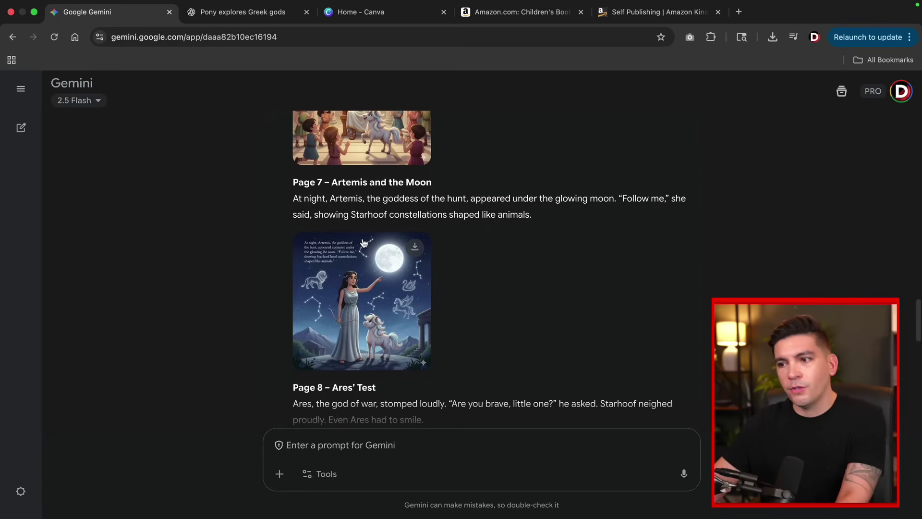
{"action": "scroll", "coordinate": [366, 283], "scroll_direction": "down", "scroll_amount": 8}
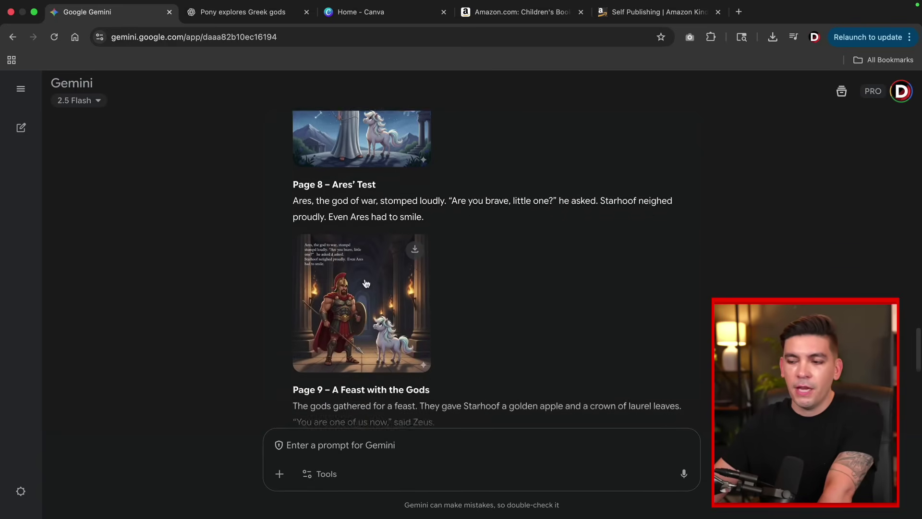
{"action": "left_click", "coordinate": [365, 283]}
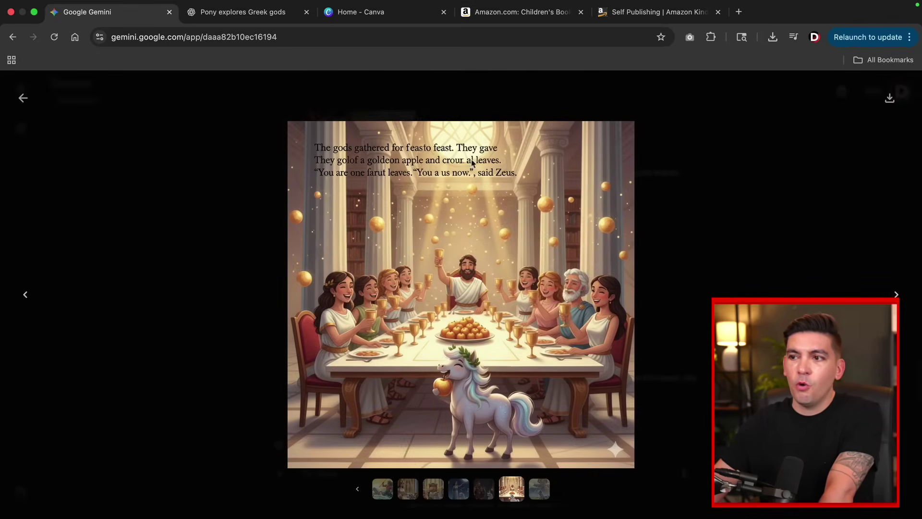
{"action": "left_click", "coordinate": [23, 97]}
Go back to the Page 1 mountain illustration and download it at full size
{"action": "scroll", "coordinate": [354, 310], "scroll_direction": "down", "scroll_amount": 3}
{"action": "scroll", "coordinate": [355, 310], "scroll_direction": "up", "scroll_amount": 20}
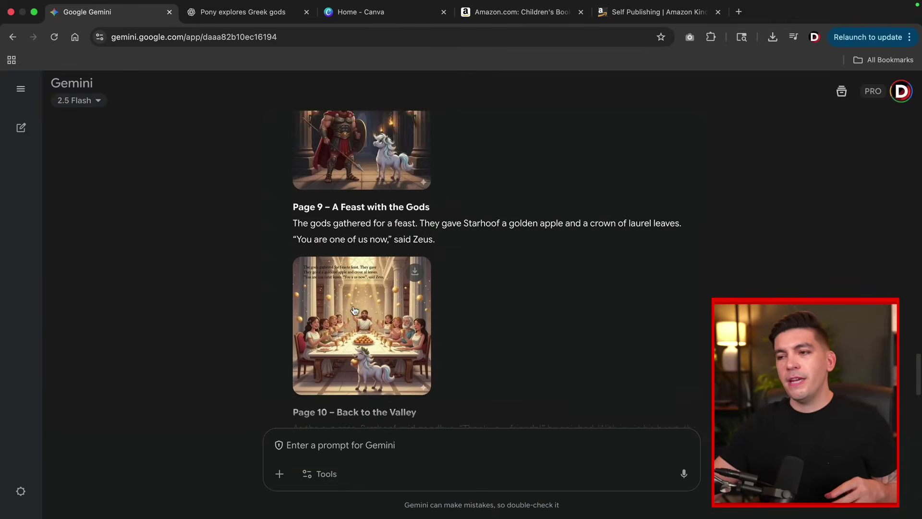
{"action": "scroll", "coordinate": [354, 310], "scroll_direction": "up", "scroll_amount": 13}
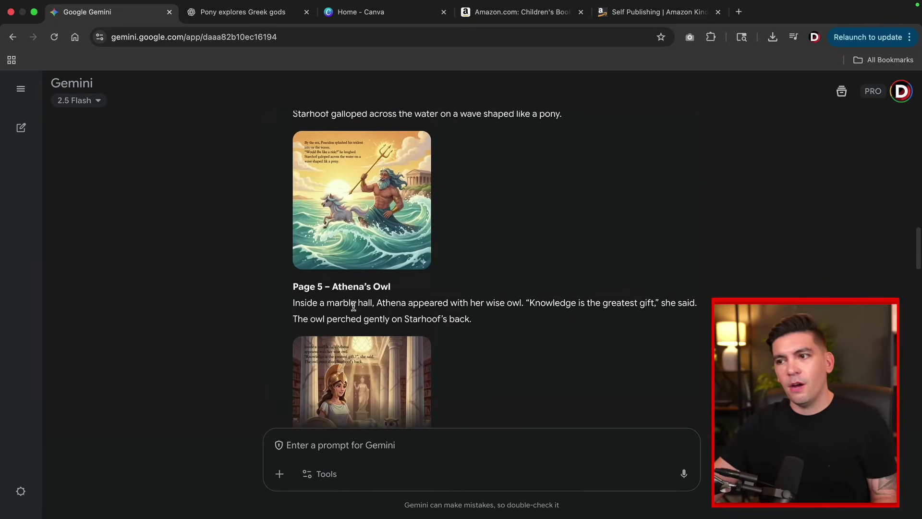
{"action": "scroll", "coordinate": [354, 310], "scroll_direction": "up", "scroll_amount": 6}
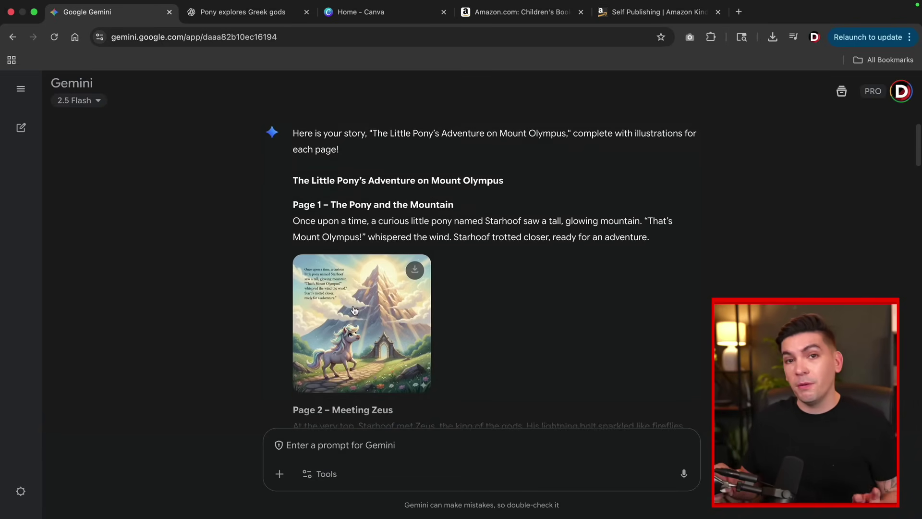
{"action": "left_click", "coordinate": [355, 311]}
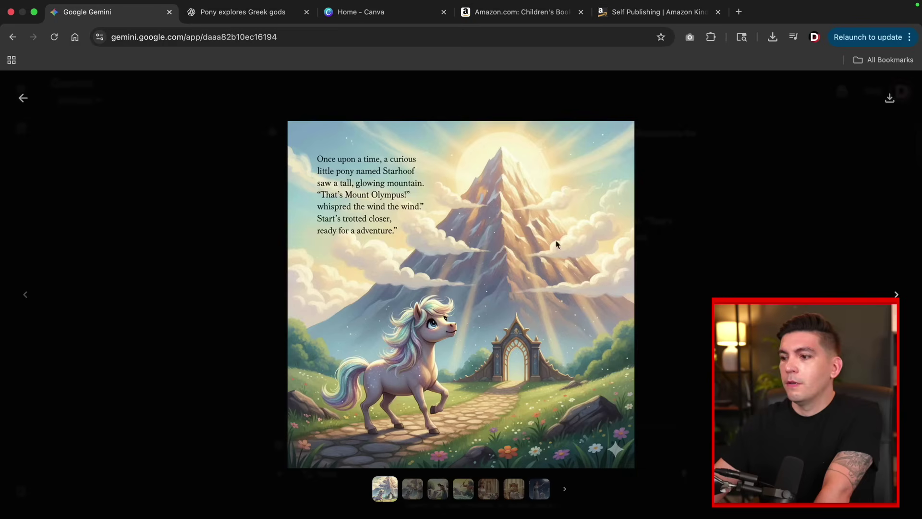
{"action": "left_click", "coordinate": [888, 99]}
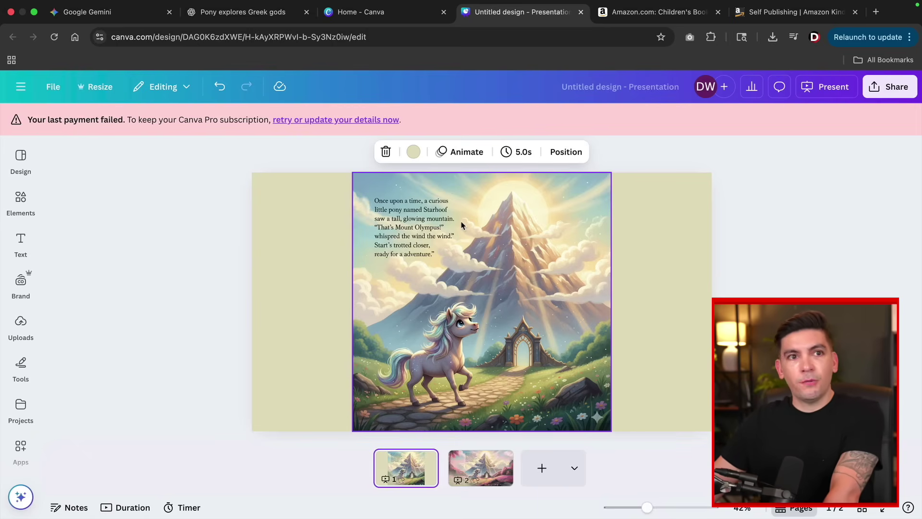
Check the background colour options, then flip between pages 1 and 2, ending on page 2
{"action": "left_click", "coordinate": [413, 152]}
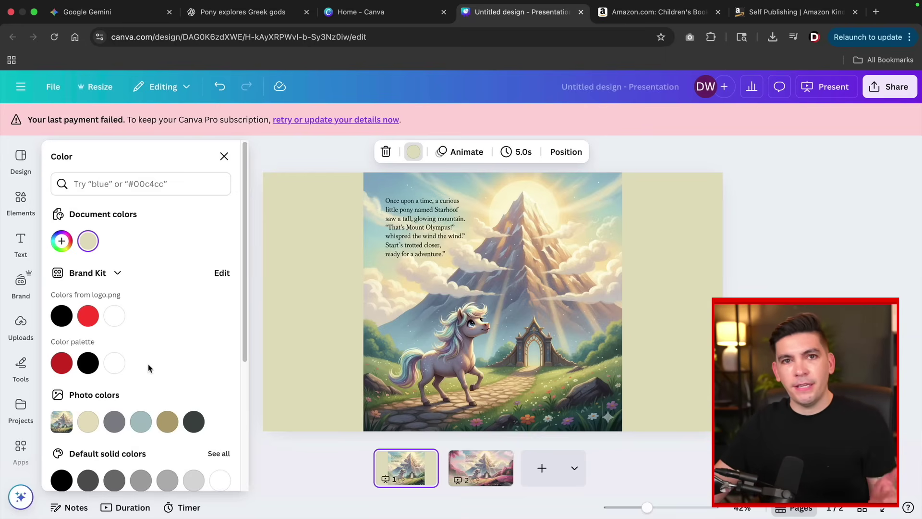
{"action": "left_click", "coordinate": [471, 462]}
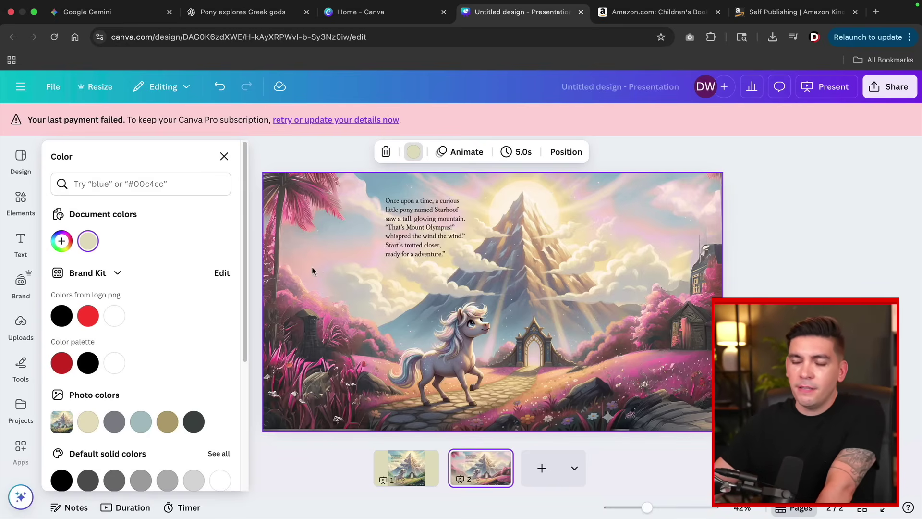
{"action": "left_click", "coordinate": [223, 156]}
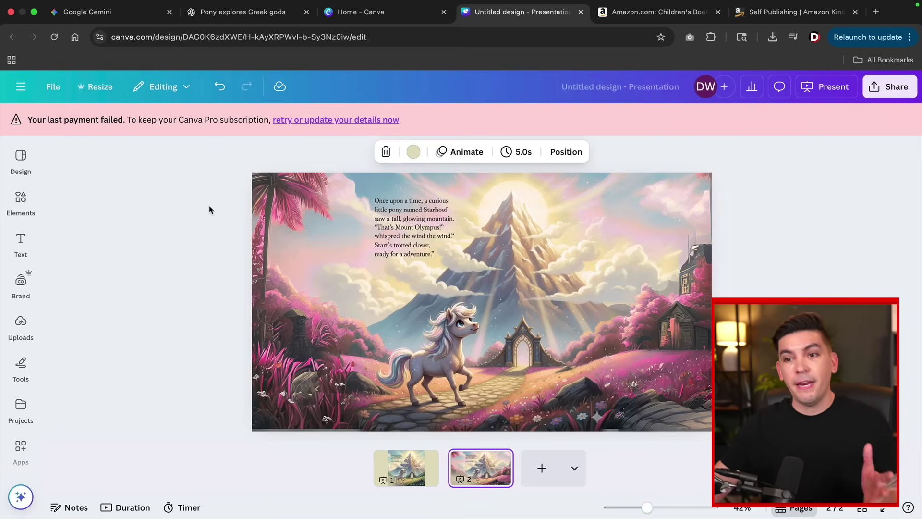
{"action": "left_click", "coordinate": [397, 471]}
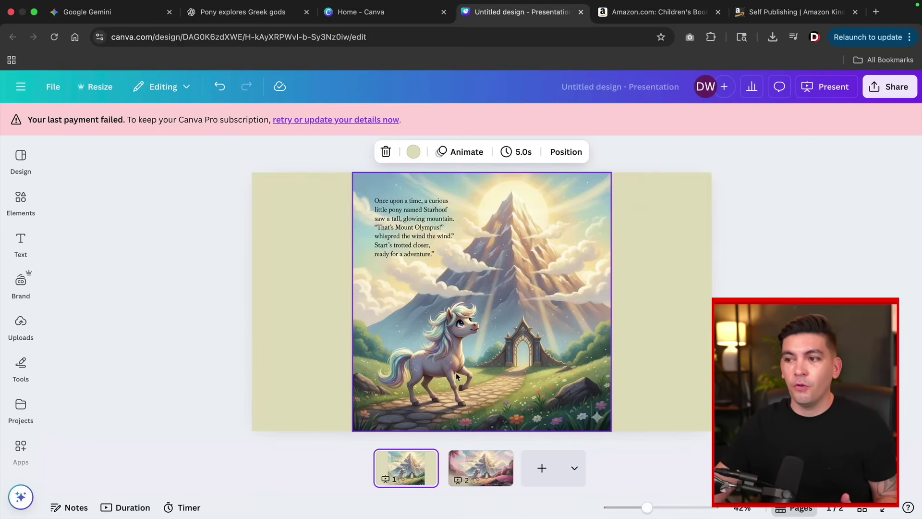
{"action": "left_click", "coordinate": [465, 468]}
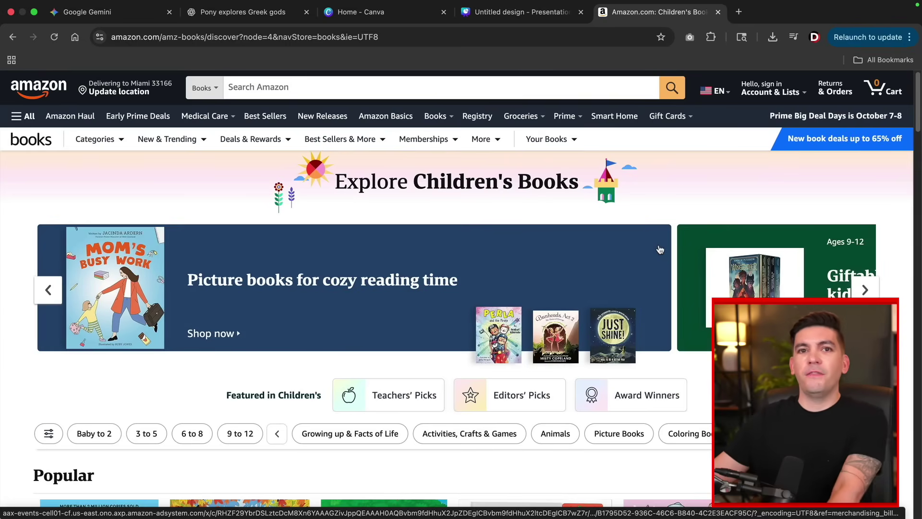
Open The Beginner's Bible's sample images and view the pages 30–31 ark-in-the-rain spread
{"action": "scroll", "coordinate": [529, 265], "scroll_direction": "down", "scroll_amount": 6}
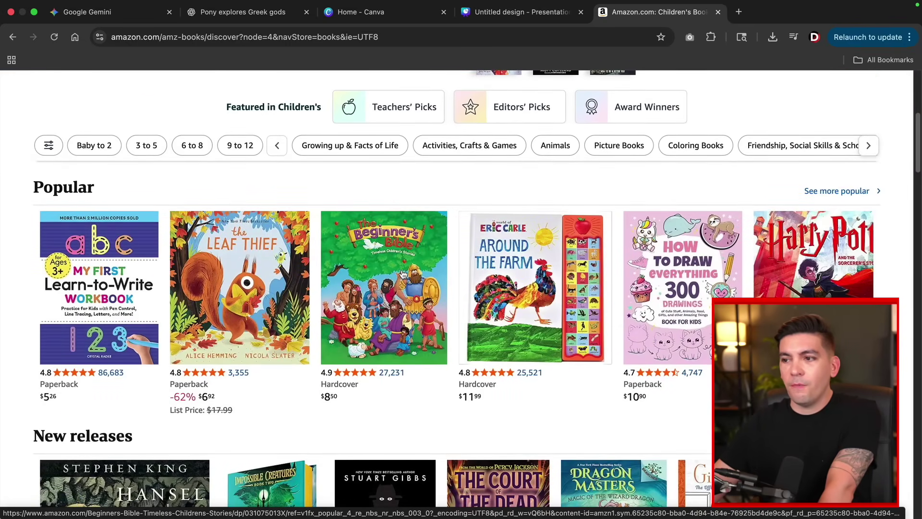
{"action": "left_click", "coordinate": [397, 273]}
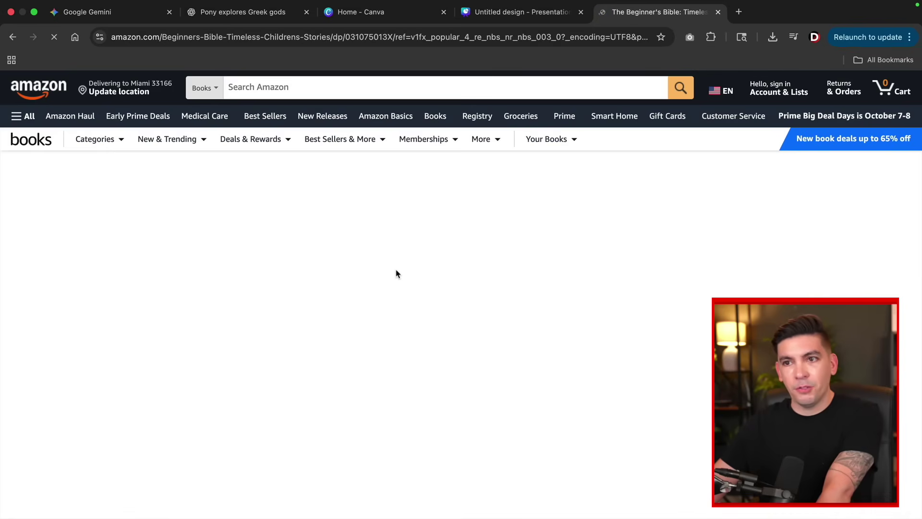
{"action": "scroll", "coordinate": [411, 274], "scroll_direction": "down", "scroll_amount": 2}
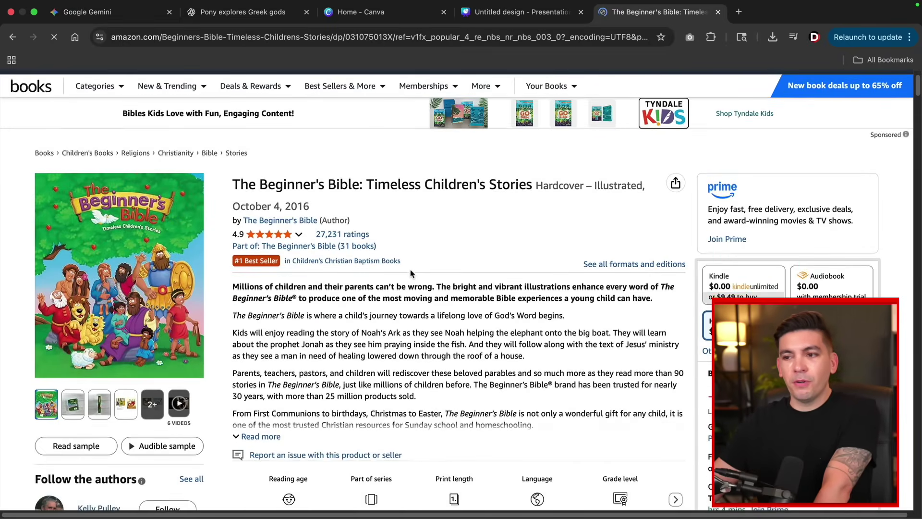
{"action": "scroll", "coordinate": [410, 274], "scroll_direction": "down", "scroll_amount": 1}
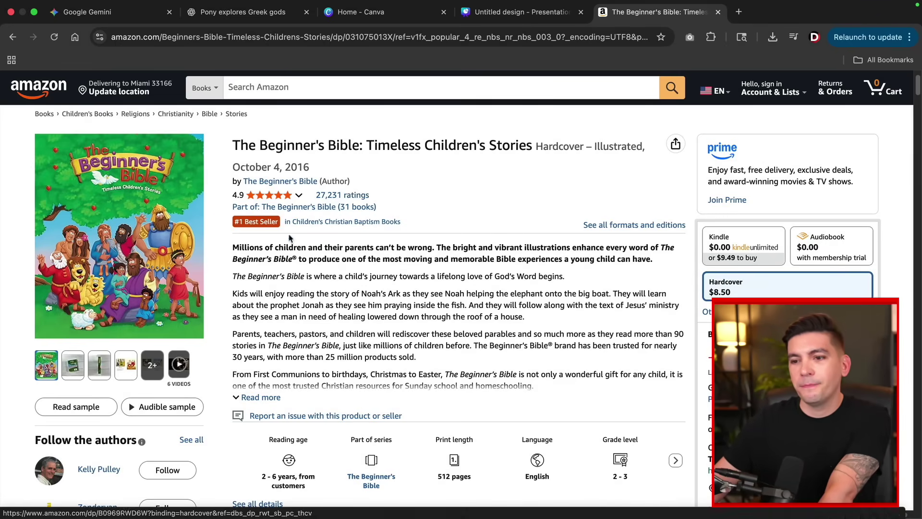
{"action": "left_click", "coordinate": [152, 364]}
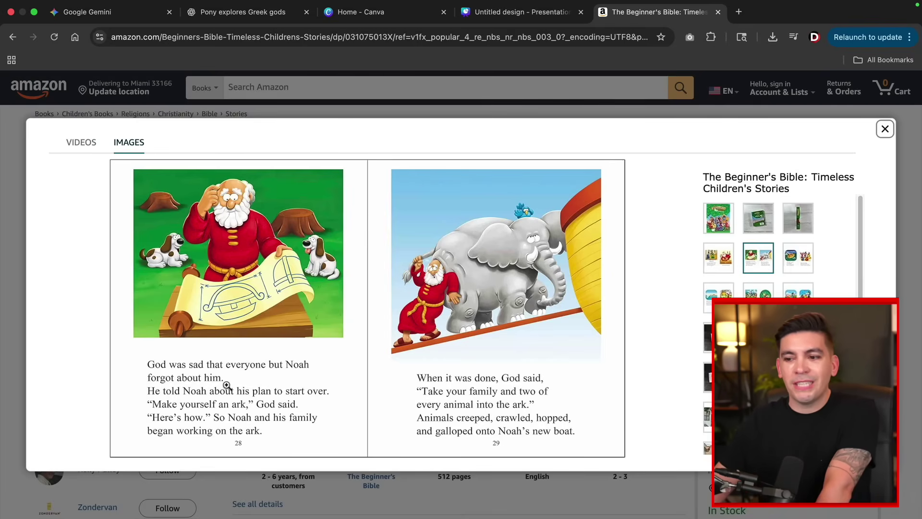
{"action": "left_click", "coordinate": [798, 259]}
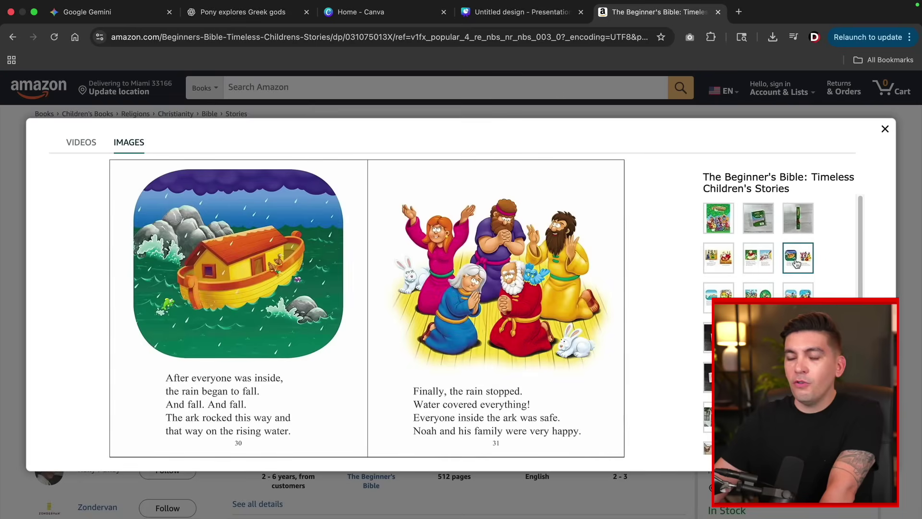